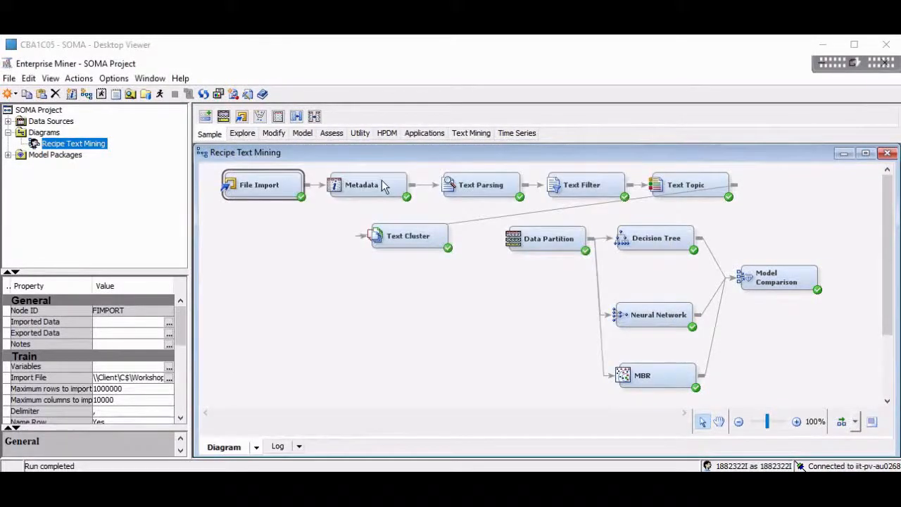
- In the Metadata node's training variables, set the new role of Italian and of the preparation method variable to Rejected
{"action": "left_click", "coordinate": [383, 185]}
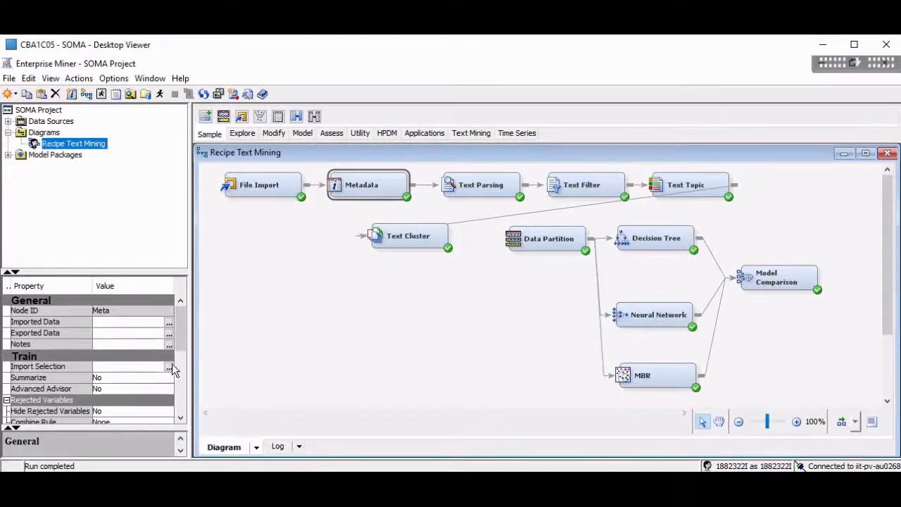
{"action": "left_click_drag", "start_coordinate": [183, 352], "coordinate": [179, 379]}
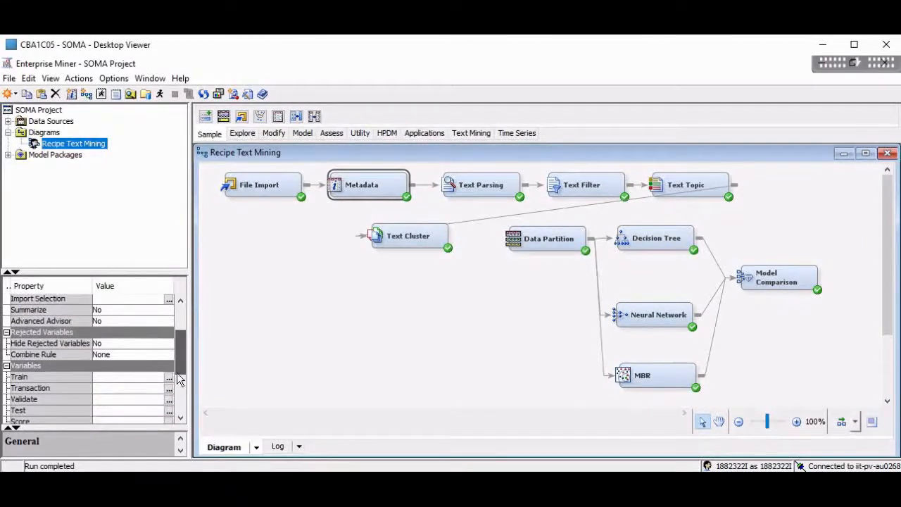
{"action": "left_click", "coordinate": [169, 378]}
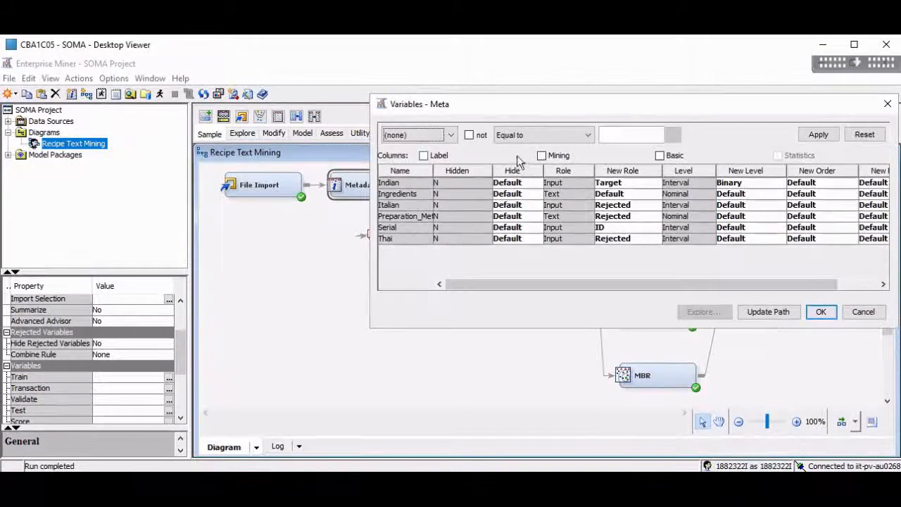
{"action": "left_click", "coordinate": [620, 185]}
{"action": "left_click", "coordinate": [622, 223]}
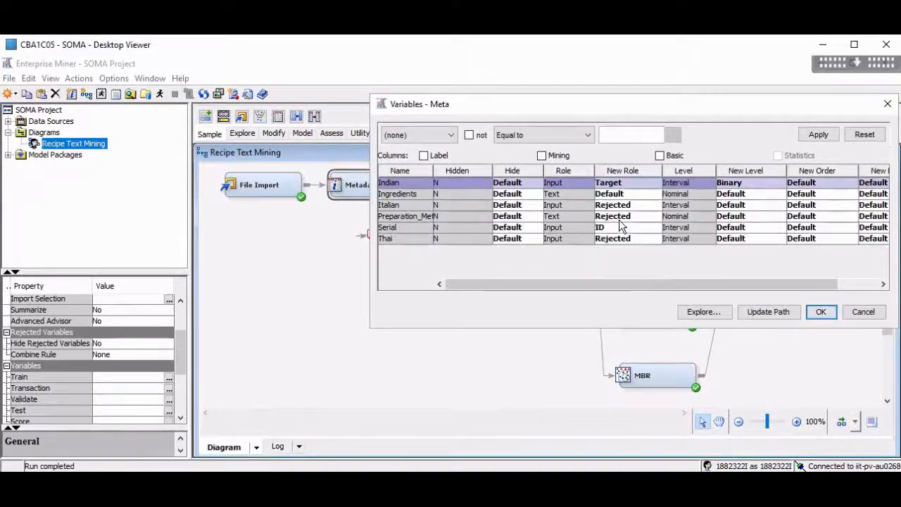
{"action": "left_click", "coordinate": [628, 208]}
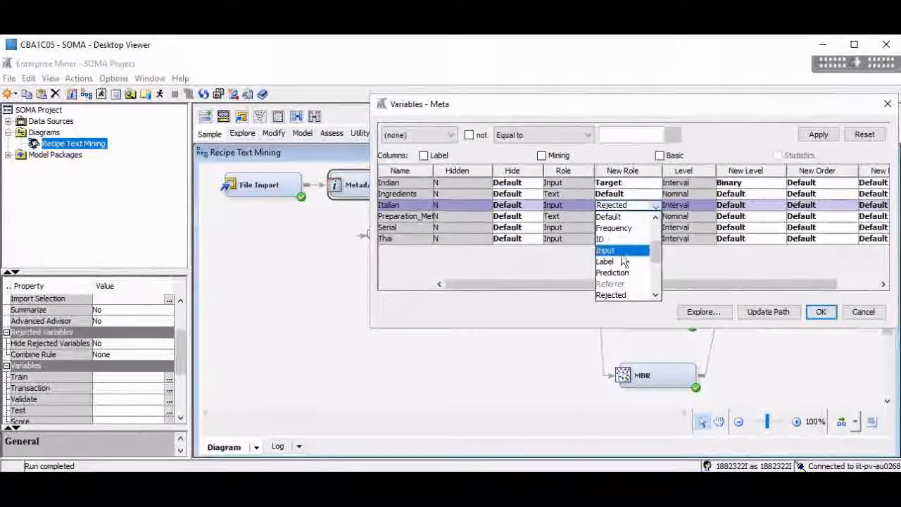
{"action": "left_click", "coordinate": [619, 294]}
{"action": "left_click", "coordinate": [631, 219]}
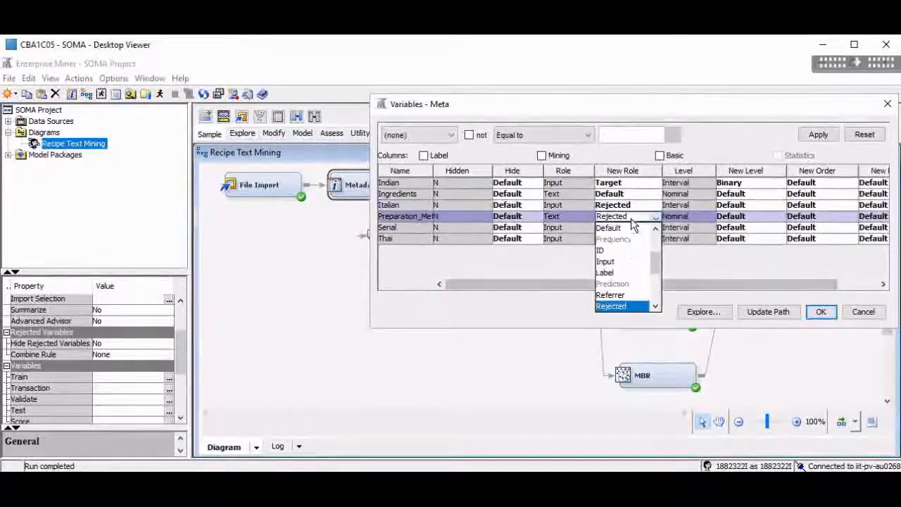
{"action": "left_click", "coordinate": [615, 303]}
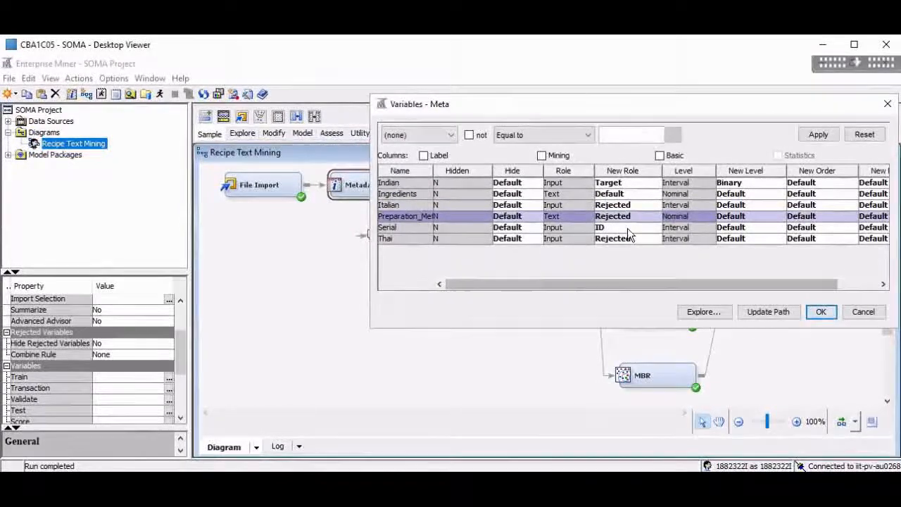
- Set the new role of the Serial variable to ID and of the Thai variable to Rejected
{"action": "left_click", "coordinate": [630, 228]}
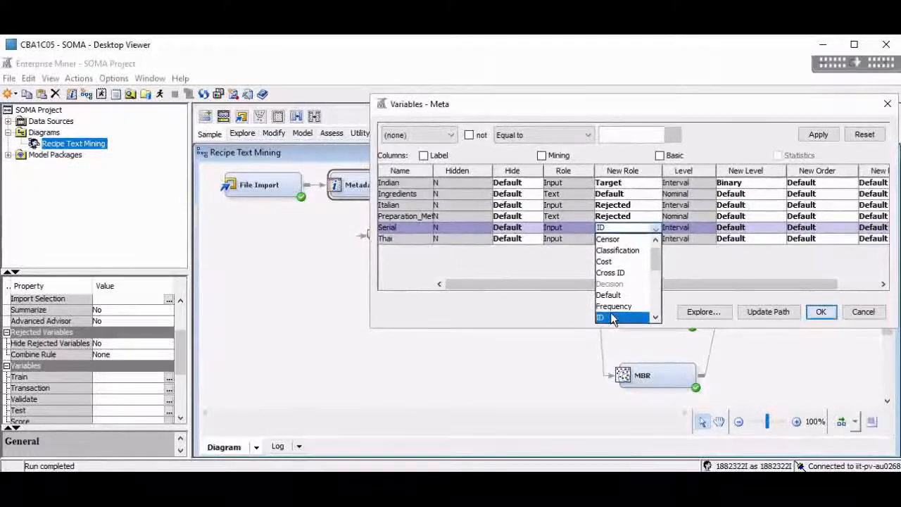
{"action": "left_click", "coordinate": [611, 316]}
{"action": "left_click", "coordinate": [627, 240]}
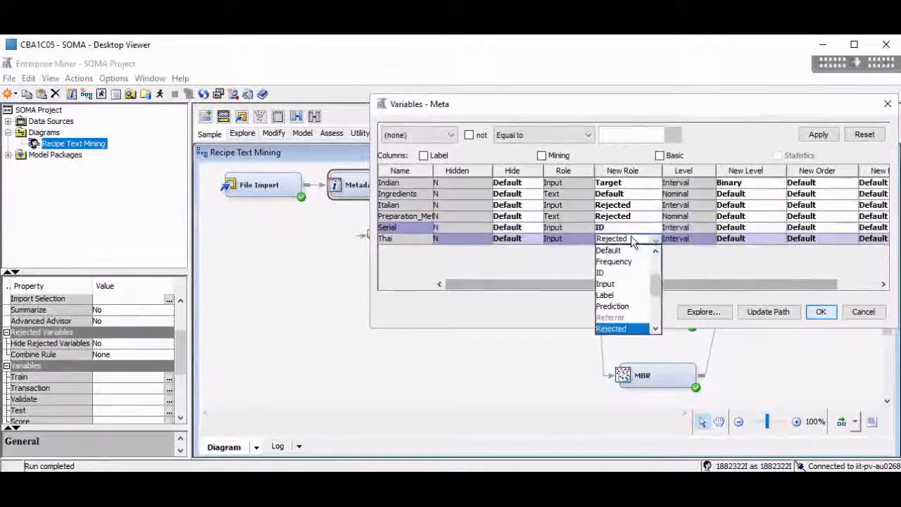
{"action": "left_click", "coordinate": [611, 329]}
- Set the new level of the Indian variable to Binary and accept the Metadata variable settings
{"action": "left_click", "coordinate": [739, 183]}
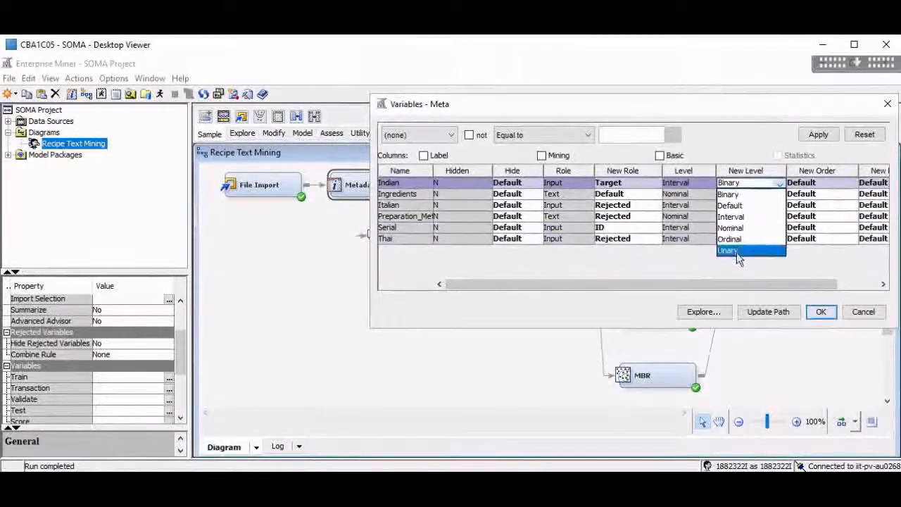
{"action": "left_click", "coordinate": [731, 194]}
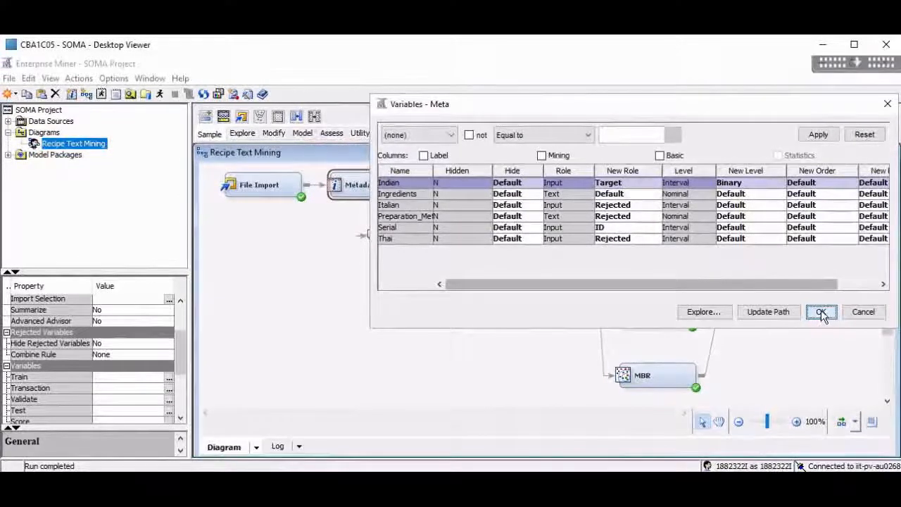
{"action": "left_click", "coordinate": [821, 314]}
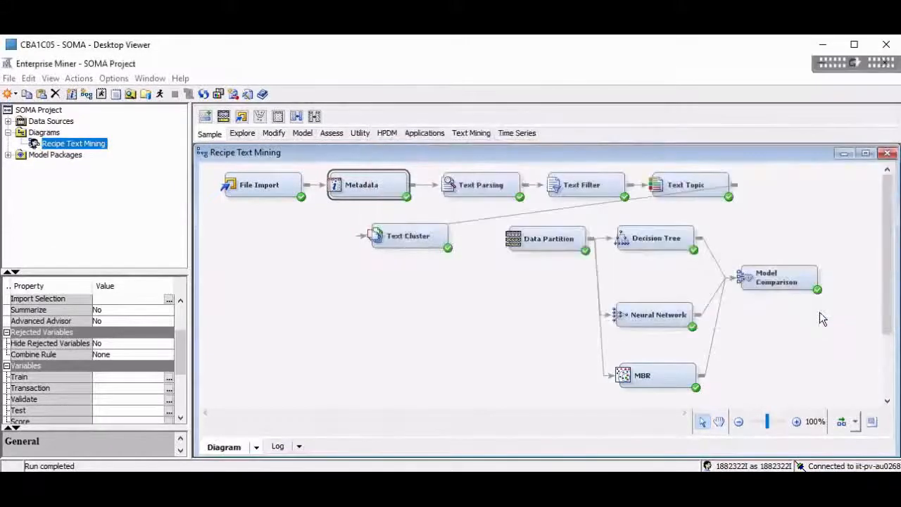
- For the Text Parsing node, choose Abbr, Adj, Adv, Aux, Conj, Det and Interj as the parts of speech to ignore
{"action": "left_click", "coordinate": [496, 185]}
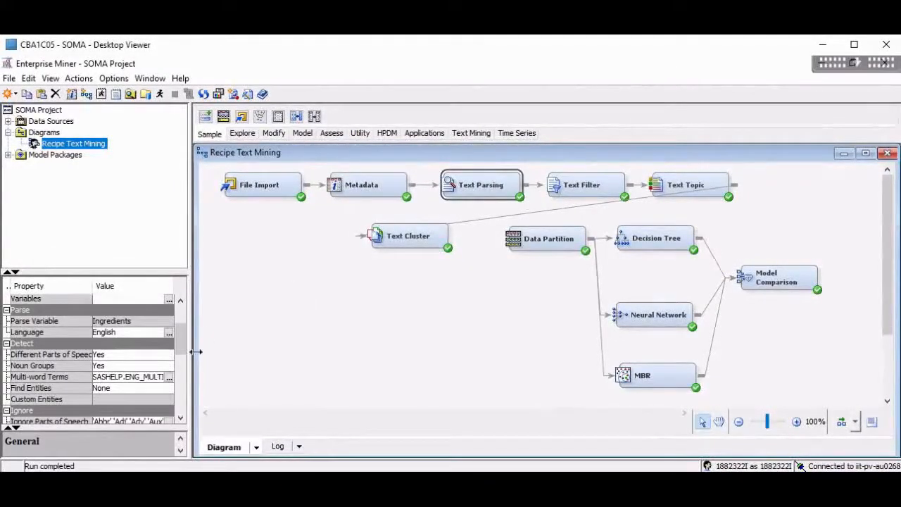
{"action": "scroll", "coordinate": [180, 367], "scroll_direction": "down", "scroll_amount": 1}
{"action": "left_click", "coordinate": [169, 390]}
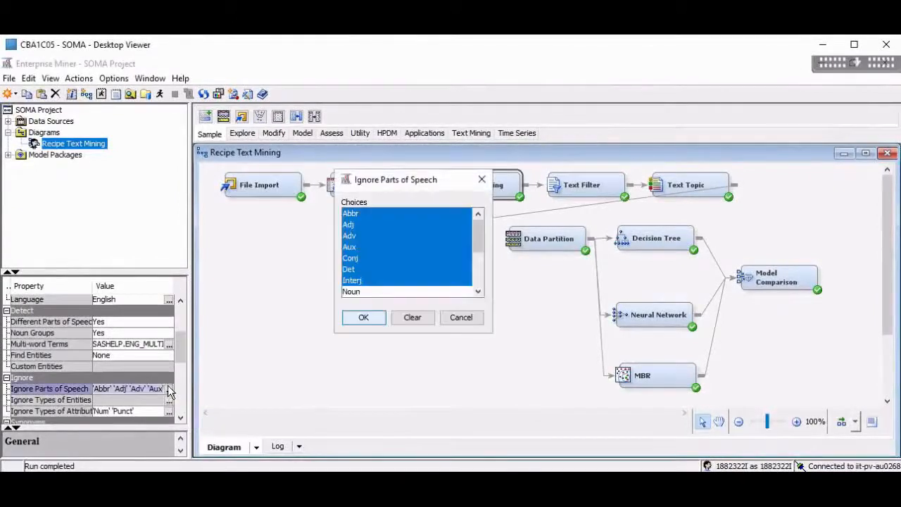
{"action": "left_click", "coordinate": [378, 215]}
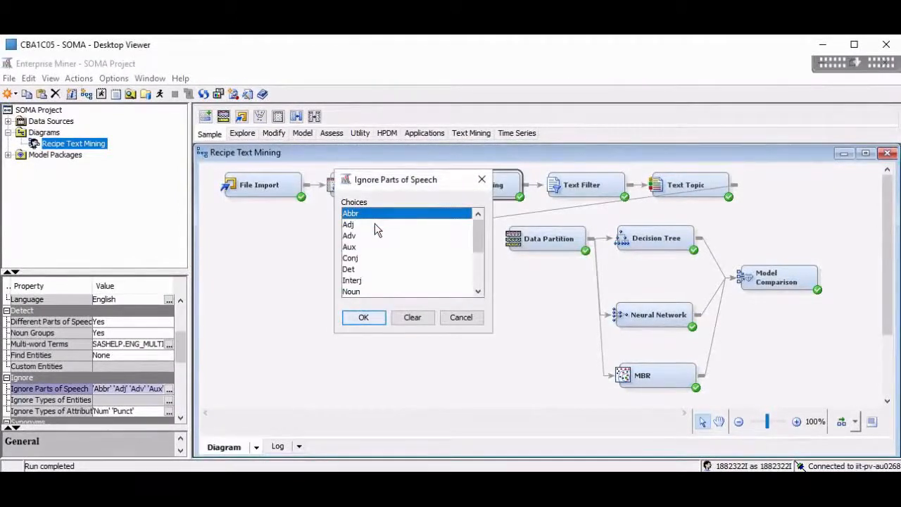
{"action": "left_click", "coordinate": [373, 225], "text": "ctrl"}
{"action": "left_click", "coordinate": [371, 237], "text": "ctrl"}
{"action": "left_click", "coordinate": [373, 247], "text": "ctrl"}
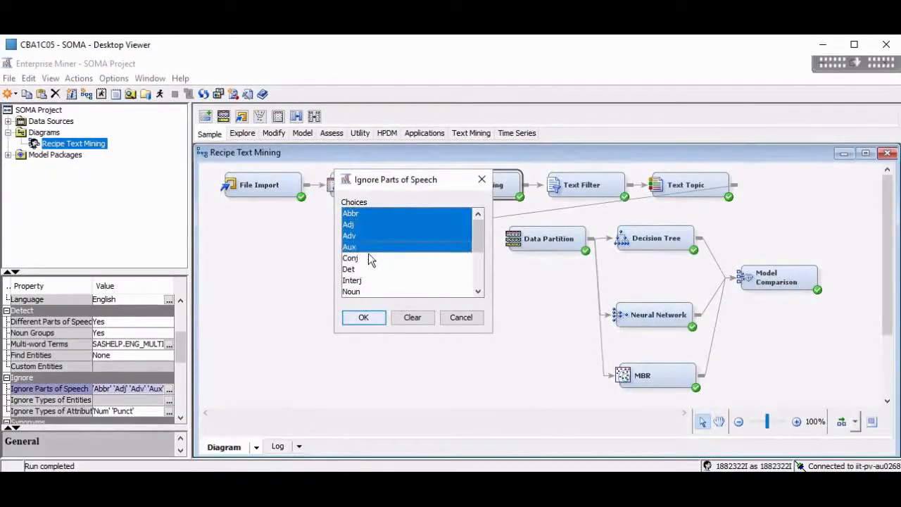
{"action": "left_click", "coordinate": [370, 258], "text": "ctrl"}
{"action": "left_click", "coordinate": [367, 270], "text": "ctrl"}
{"action": "left_click", "coordinate": [367, 281], "text": "ctrl"}
- Add Num, Part, Pref, Prep, Pron, Prop and Verb to the ignored parts of speech, leaving Noun out, and accept the selection
{"action": "left_click_drag", "start_coordinate": [475, 246], "coordinate": [457, 262]}
{"action": "left_click", "coordinate": [387, 258], "text": "ctrl"}
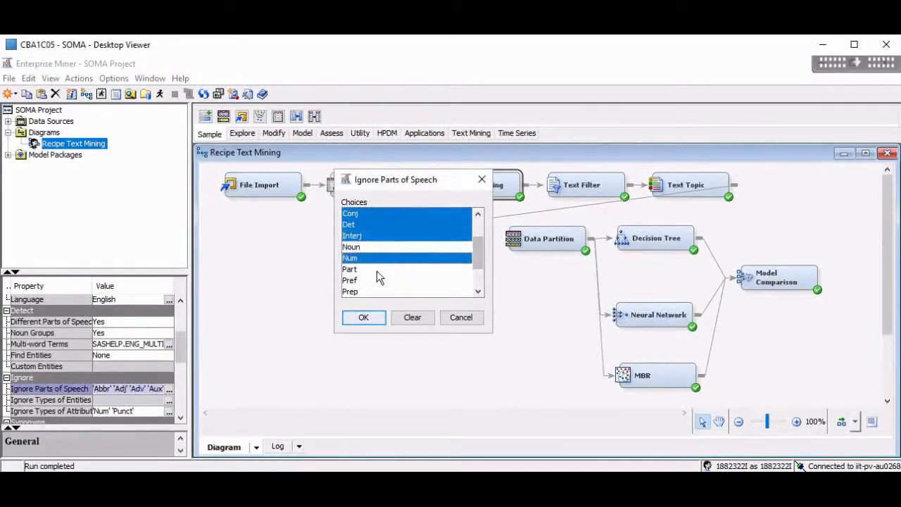
{"action": "left_click", "coordinate": [377, 270], "text": "ctrl"}
{"action": "left_click", "coordinate": [372, 281], "text": "ctrl"}
{"action": "left_click", "coordinate": [366, 291], "text": "ctrl"}
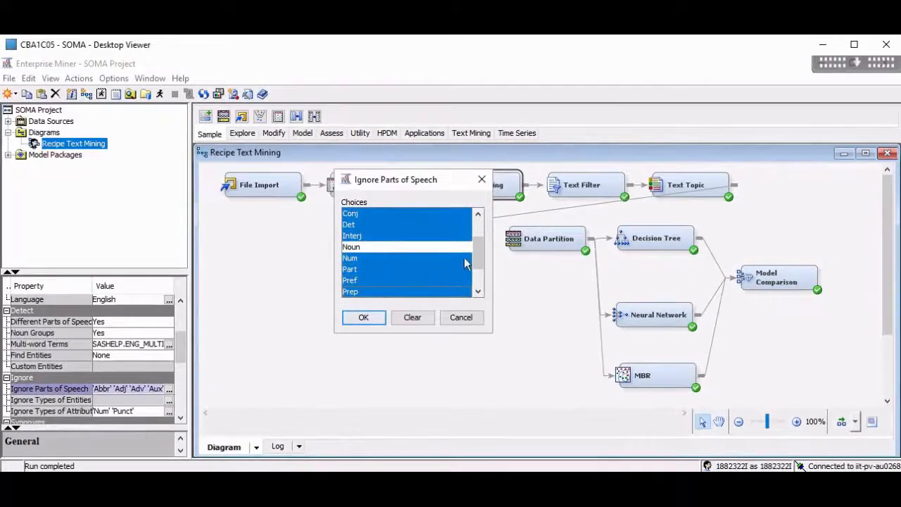
{"action": "left_click_drag", "start_coordinate": [477, 268], "coordinate": [477, 281]}
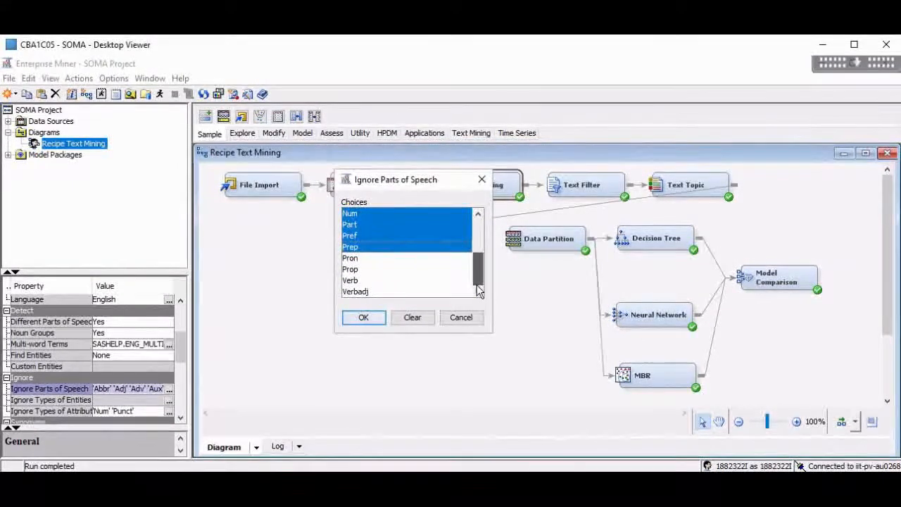
{"action": "left_click", "coordinate": [407, 259], "text": "ctrl"}
{"action": "left_click", "coordinate": [396, 271], "text": "ctrl"}
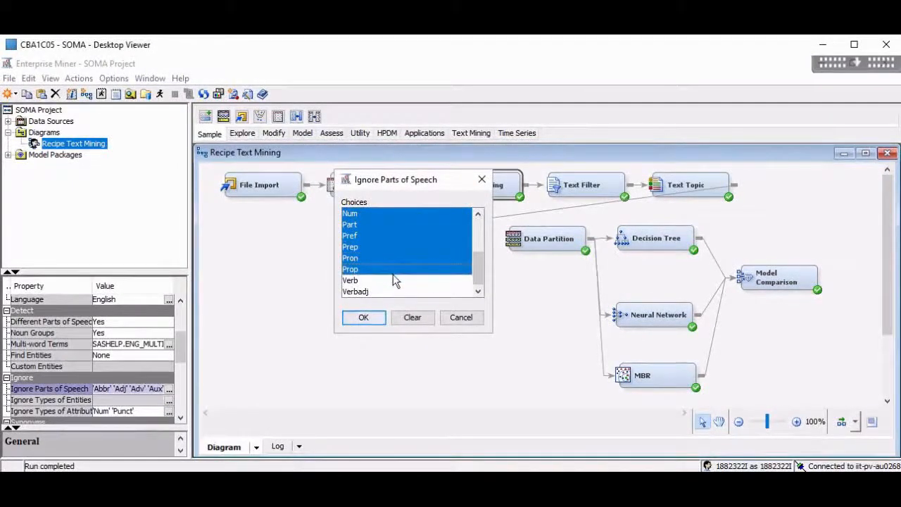
{"action": "left_click", "coordinate": [394, 280], "text": "ctrl"}
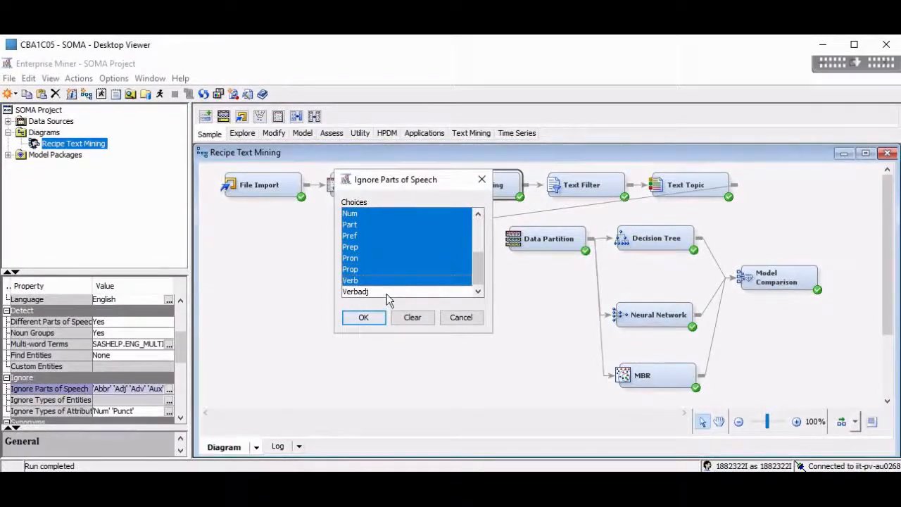
{"action": "left_click", "coordinate": [362, 317]}
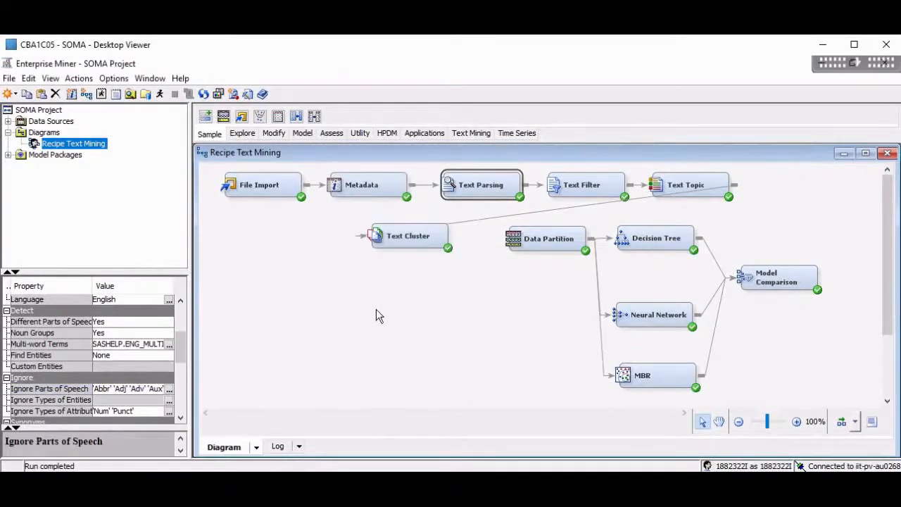
- Set the Text Filter node's term weight to Mutual Information
{"action": "left_click", "coordinate": [575, 184]}
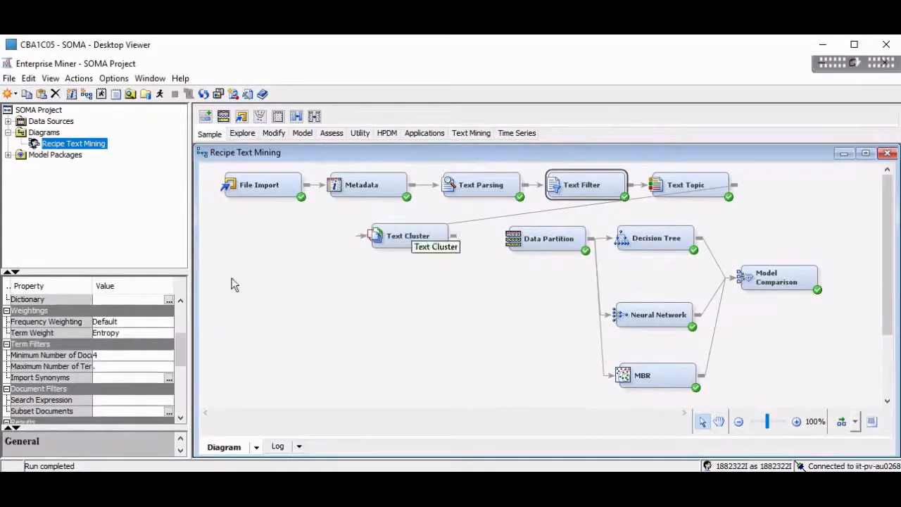
{"action": "left_click", "coordinate": [169, 334]}
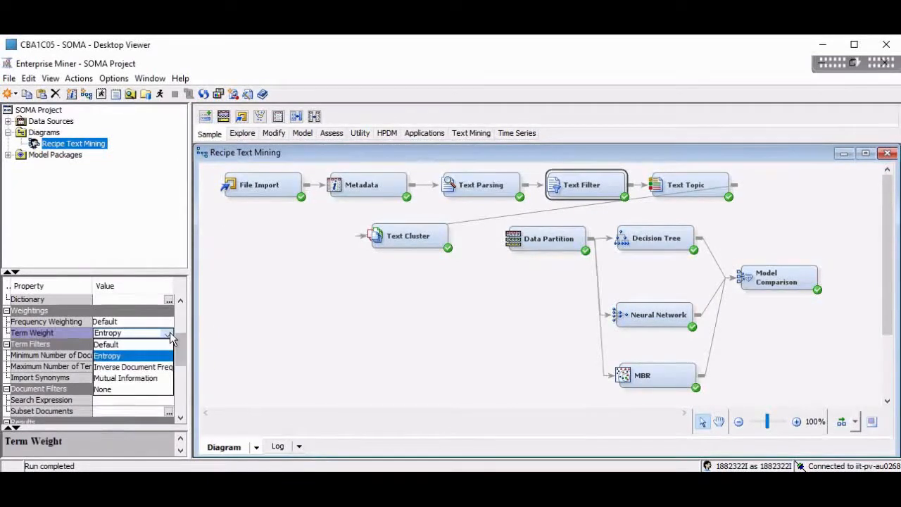
{"action": "left_click", "coordinate": [149, 378]}
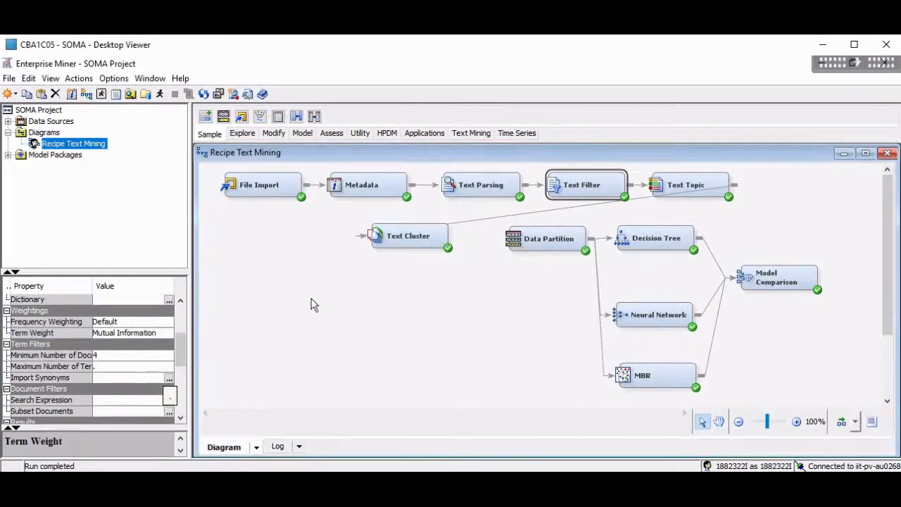
- Set the Text Topic node's number of multi-term topics to 3
{"action": "left_click", "coordinate": [701, 185]}
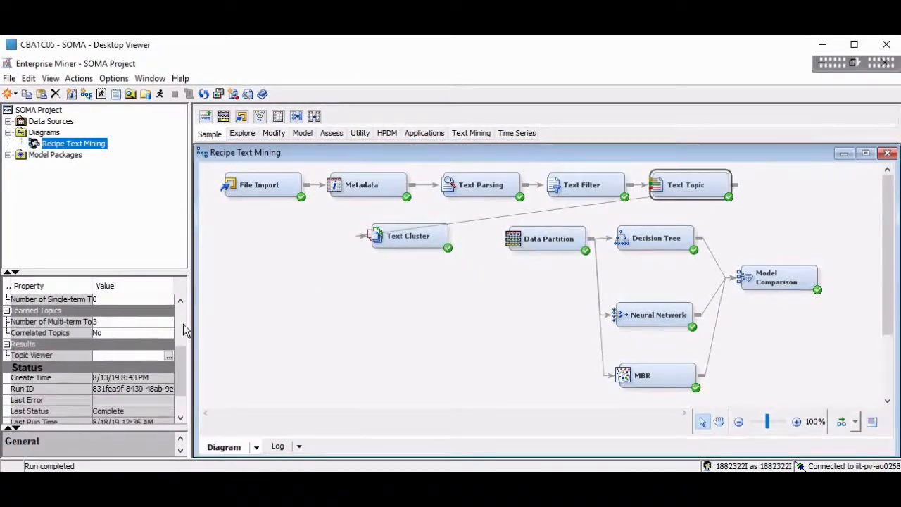
{"action": "left_click", "coordinate": [136, 322]}
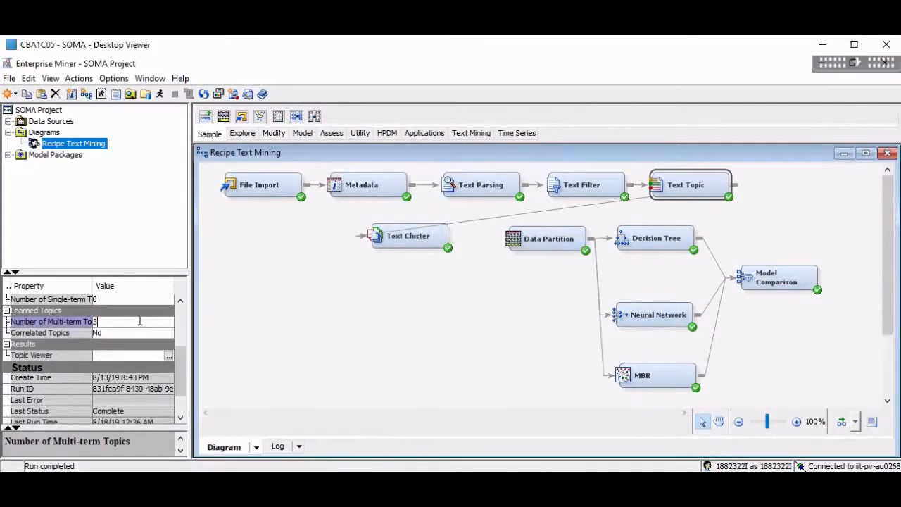
{"action": "left_click", "coordinate": [236, 327]}
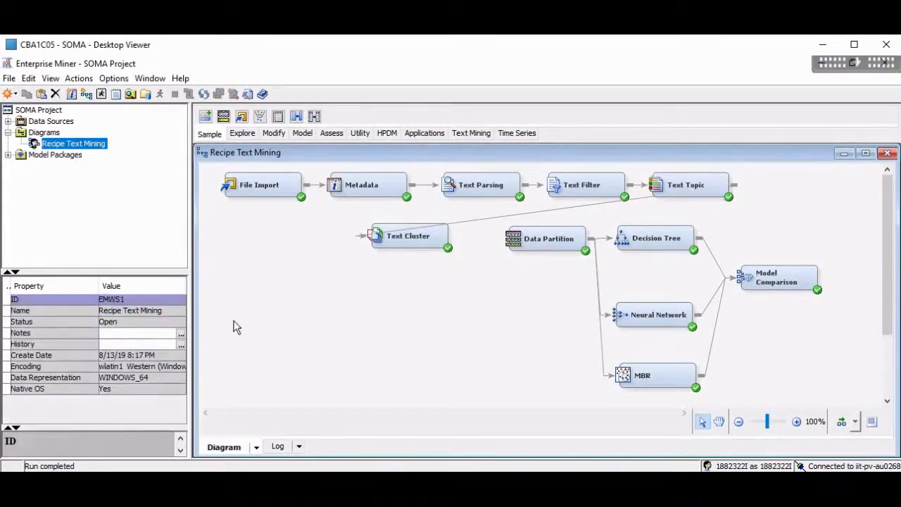
- Check the Text Cluster node's properties and run the Recipe Text Mining path up to that node
{"action": "left_click", "coordinate": [411, 236]}
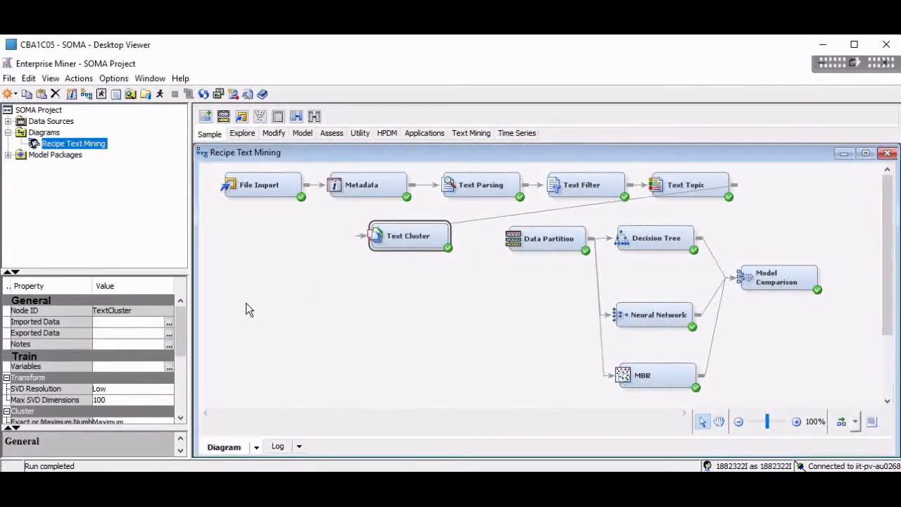
{"action": "scroll", "coordinate": [245, 307], "scroll_direction": "down", "scroll_amount": 3}
{"action": "scroll", "coordinate": [235, 316], "scroll_direction": "up", "scroll_amount": 3}
{"action": "right_click", "coordinate": [396, 239]}
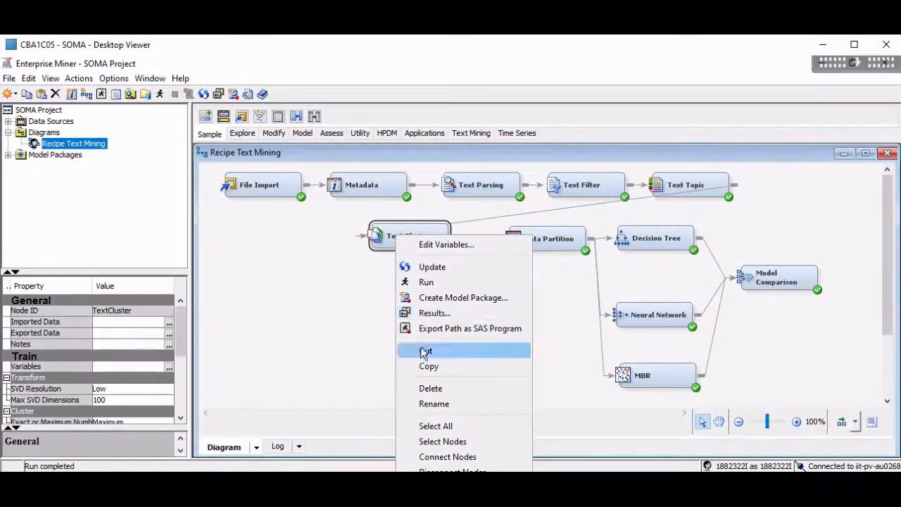
{"action": "left_click", "coordinate": [424, 284]}
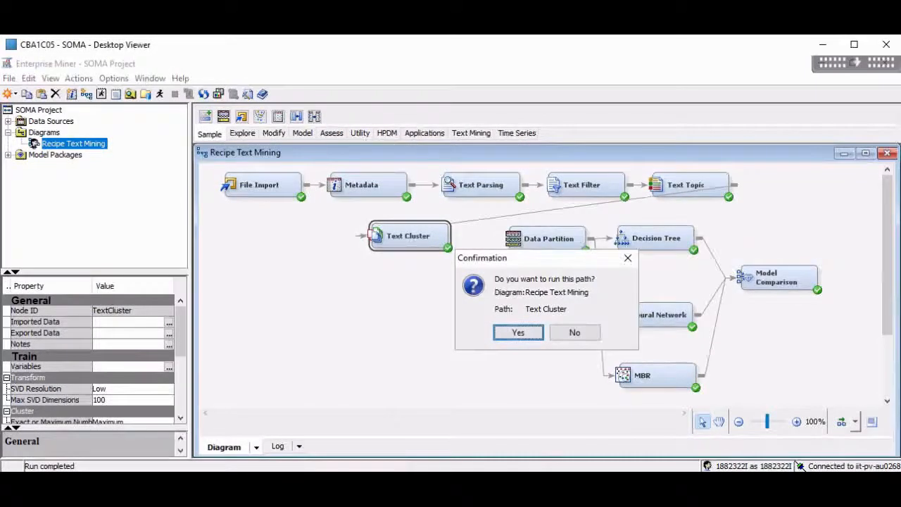
{"action": "left_click", "coordinate": [513, 332]}
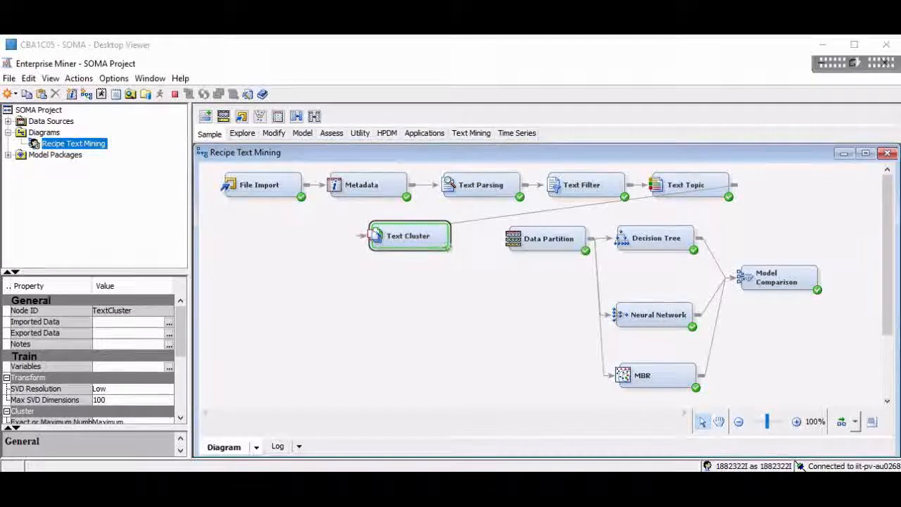
{"action": "left_click", "coordinate": [521, 334]}
- Open the results of the Text Parsing node
{"action": "left_click", "coordinate": [484, 190]}
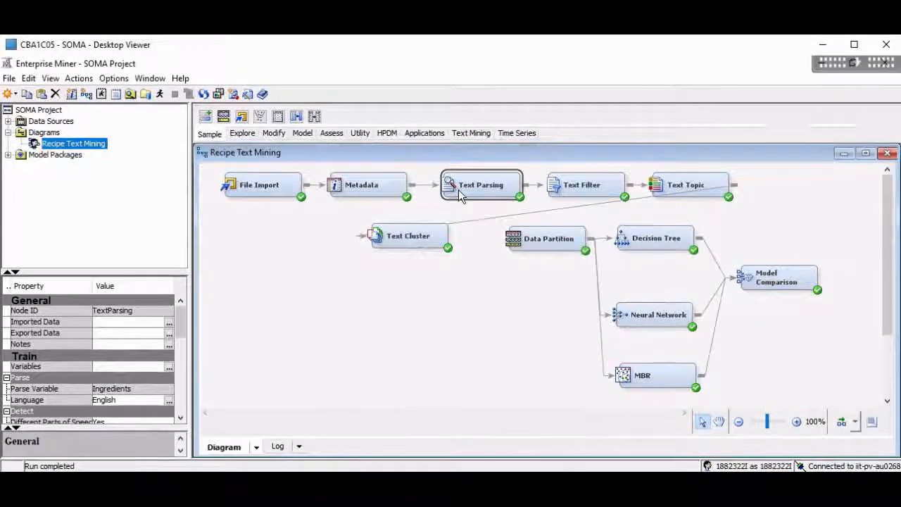
{"action": "right_click", "coordinate": [460, 191]}
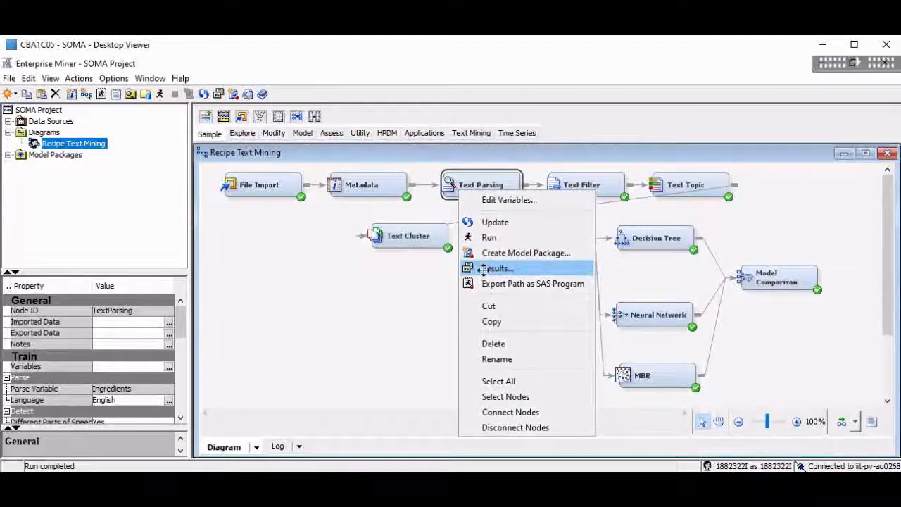
{"action": "left_click", "coordinate": [521, 268]}
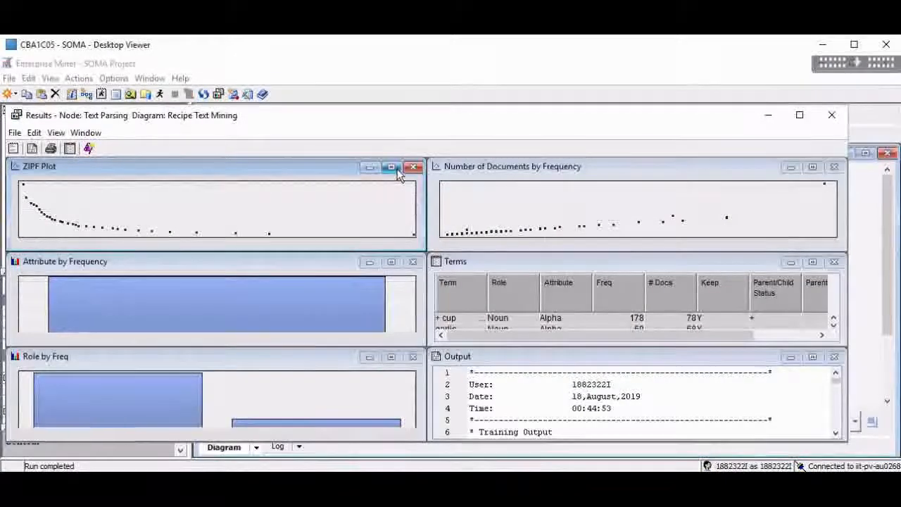
- Examine individual terms in the enlarged ZIPF Plot of the Text Parsing results, and close the plot
{"action": "left_click", "coordinate": [391, 167]}
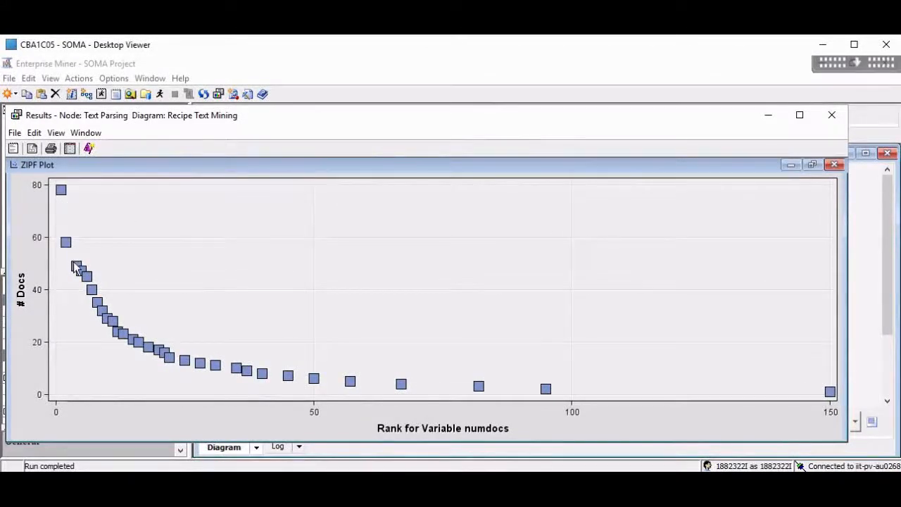
{"action": "mouse_move", "coordinate": [76, 269]}
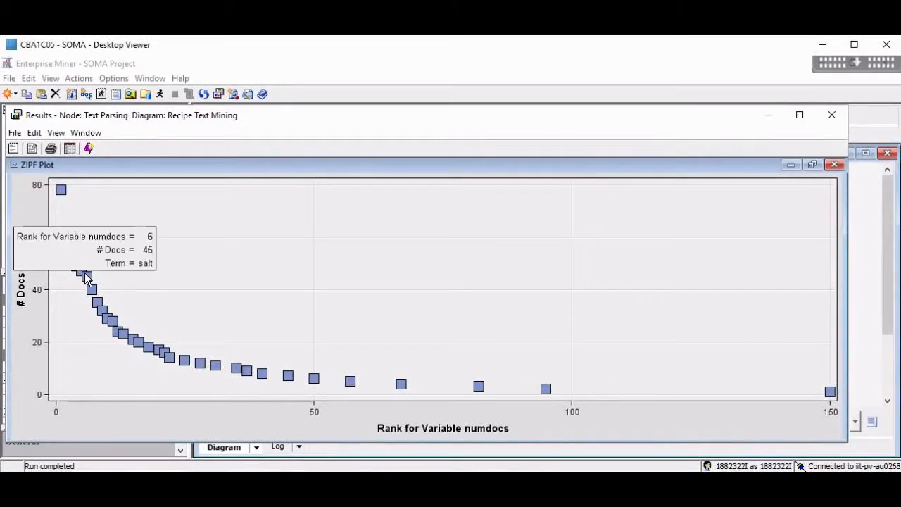
{"action": "mouse_move", "coordinate": [93, 294]}
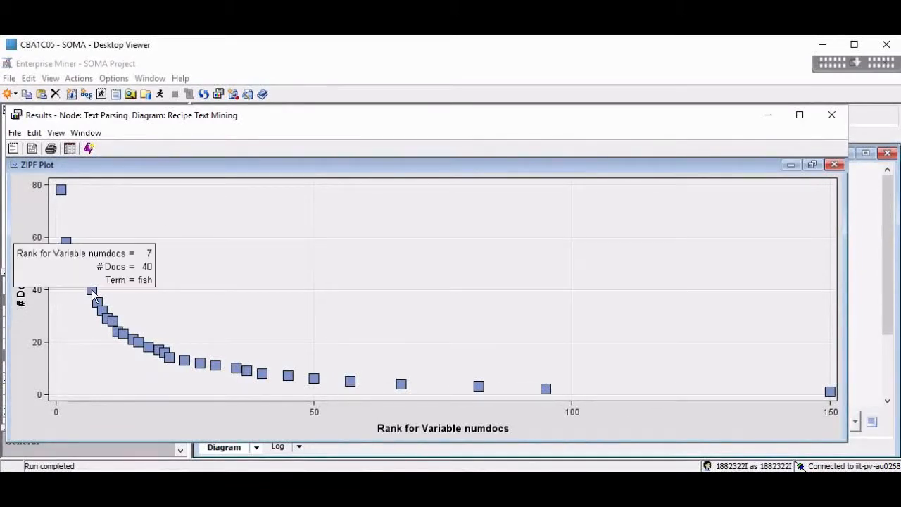
{"action": "left_click", "coordinate": [800, 116]}
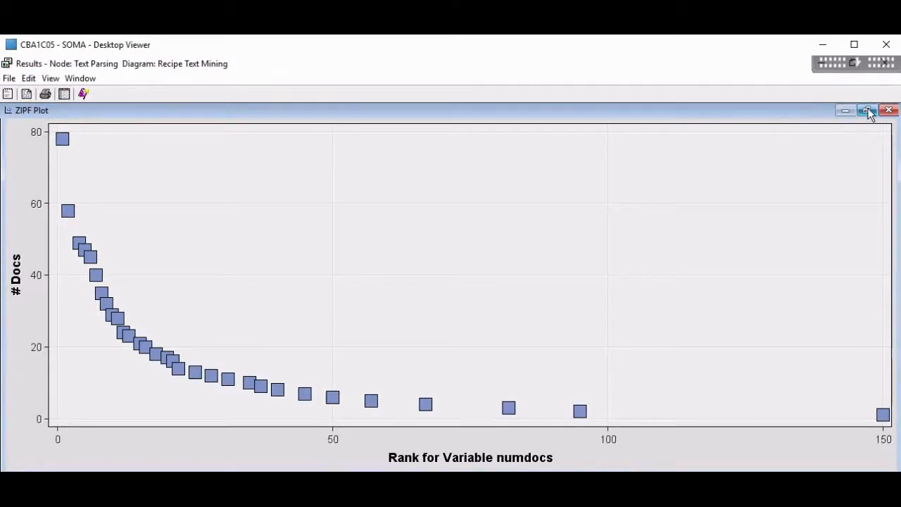
{"action": "left_click", "coordinate": [887, 111]}
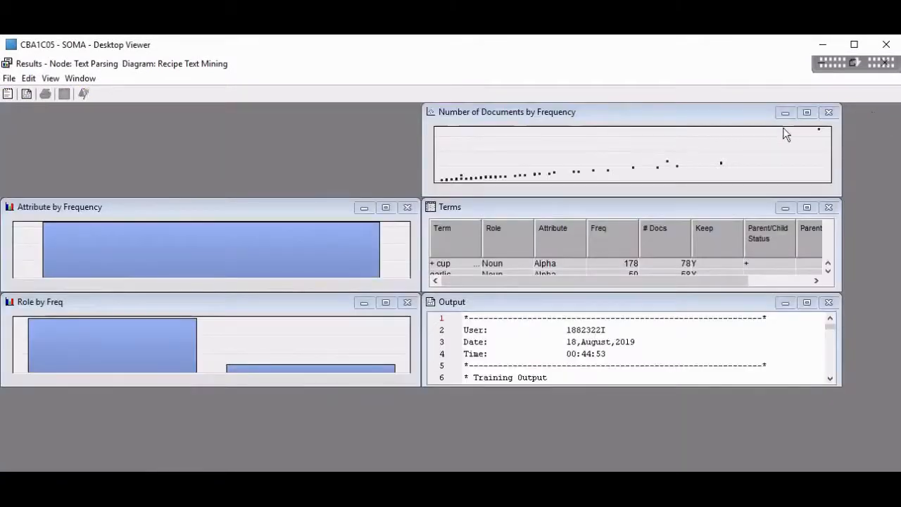
- Look through the full Terms table in the Text Parsing results and close the results
{"action": "left_click", "coordinate": [807, 207]}
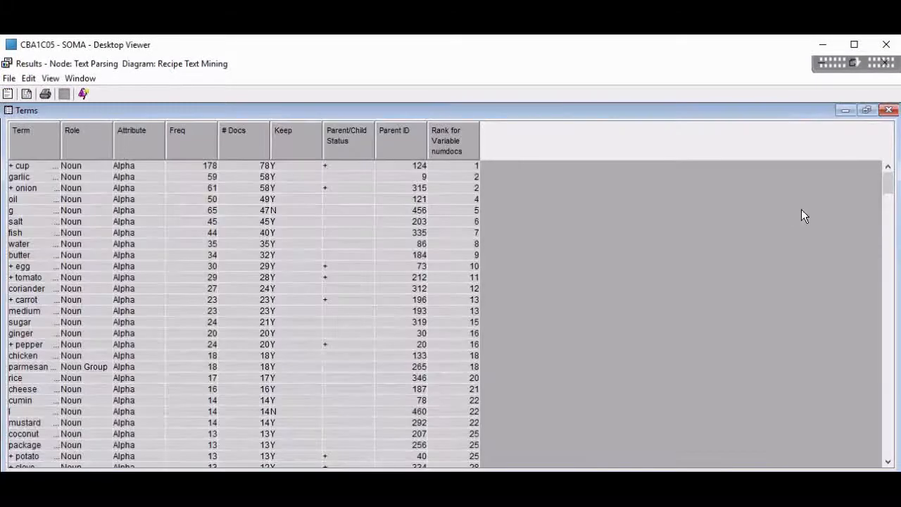
{"action": "scroll", "coordinate": [620, 209], "scroll_direction": "down", "scroll_amount": 1}
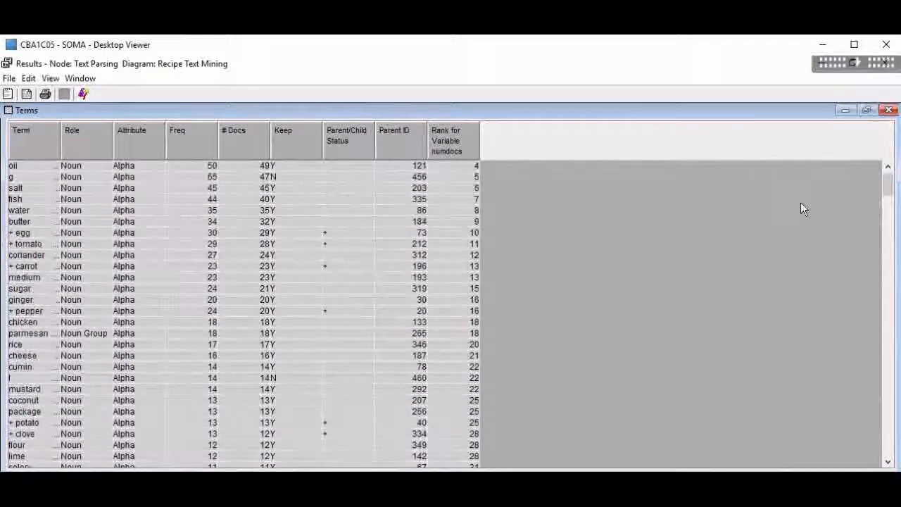
{"action": "left_click_drag", "start_coordinate": [893, 189], "coordinate": [875, 370]}
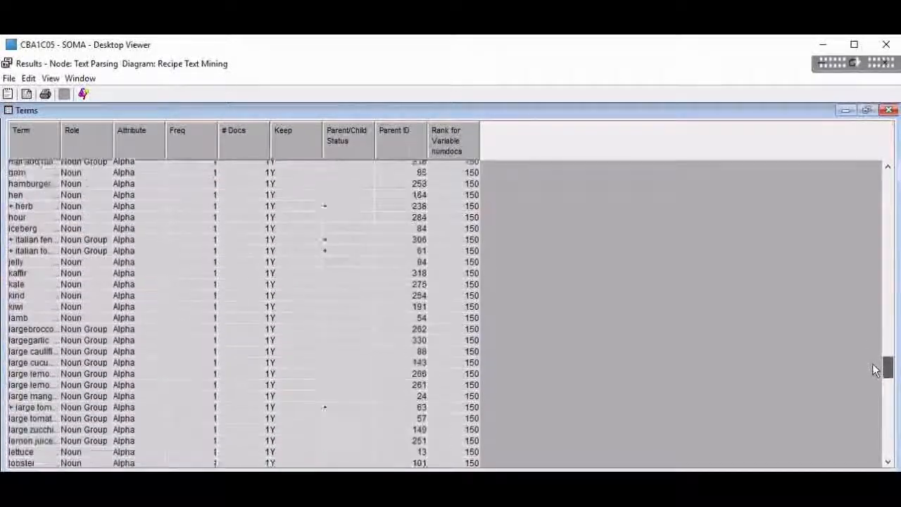
{"action": "left_click", "coordinate": [889, 109]}
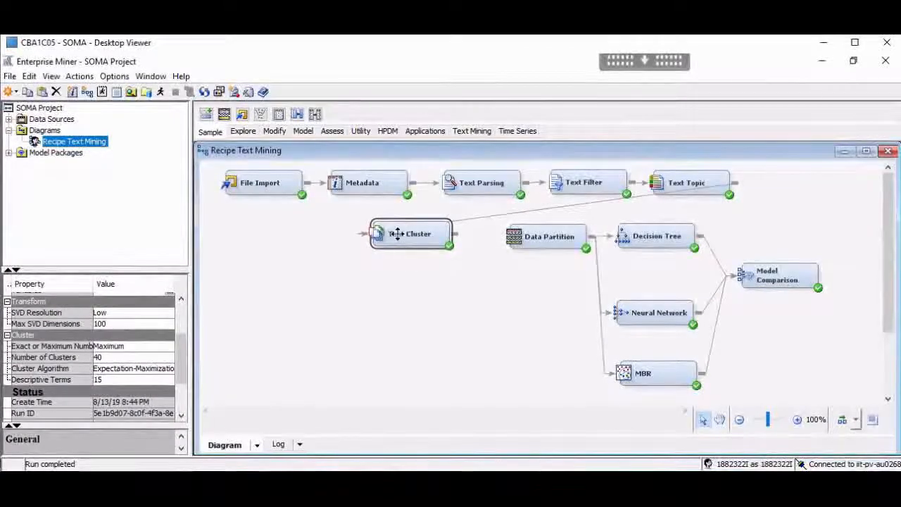
- Open the Text Cluster node's results, examine the enlarged Clusters table, and close the results
{"action": "right_click", "coordinate": [400, 239]}
{"action": "left_click", "coordinate": [435, 309]}
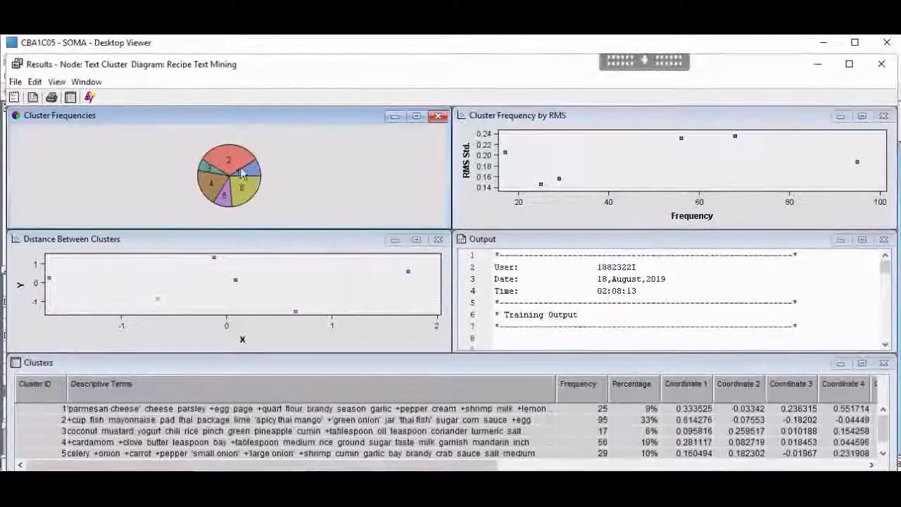
{"action": "left_click", "coordinate": [863, 363]}
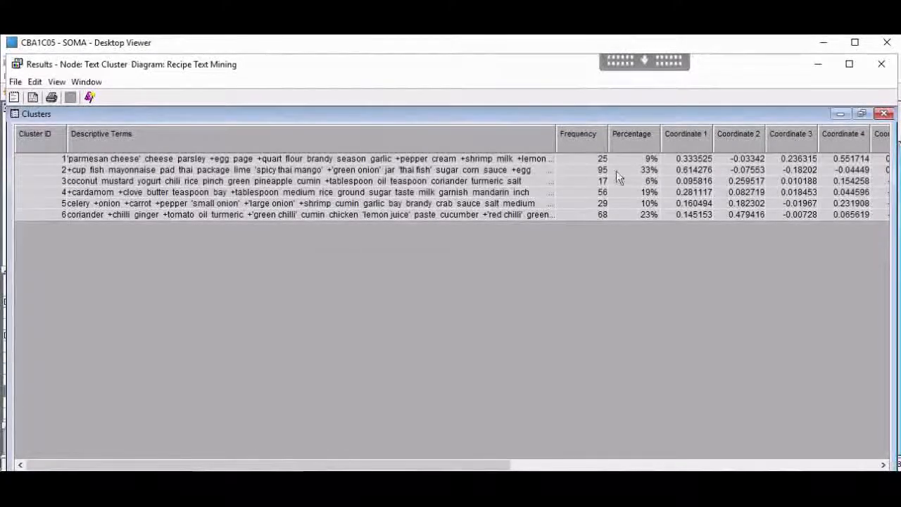
{"action": "left_click", "coordinate": [880, 65]}
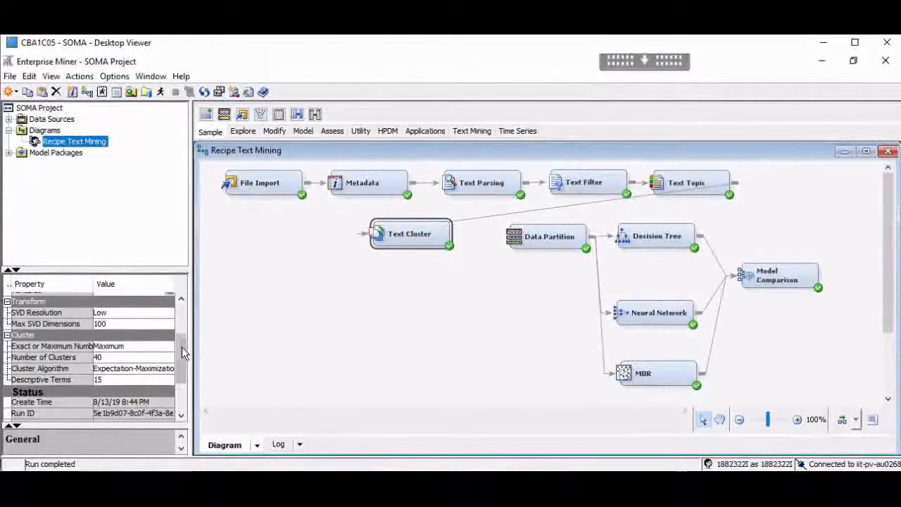
- Set the Text Filter node's term weight to Entropy
{"action": "scroll", "coordinate": [182, 350], "scroll_direction": "up", "scroll_amount": 1}
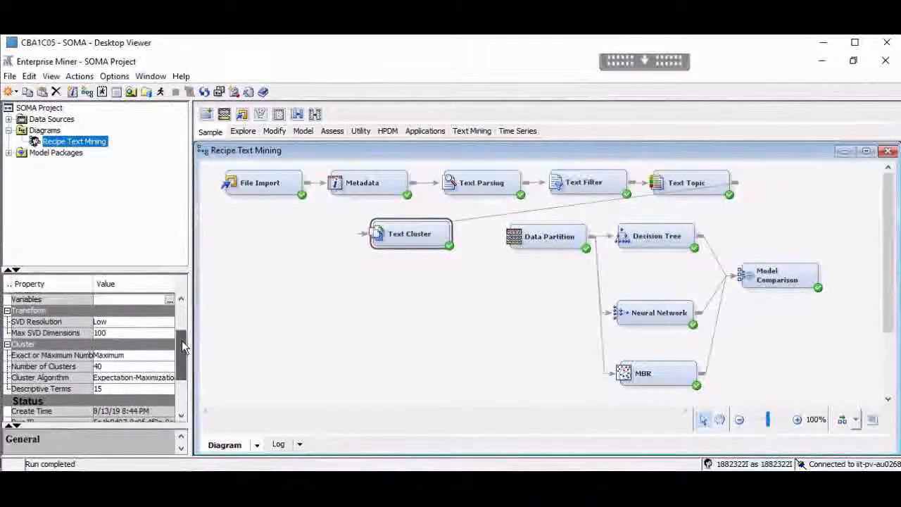
{"action": "left_click", "coordinate": [583, 186]}
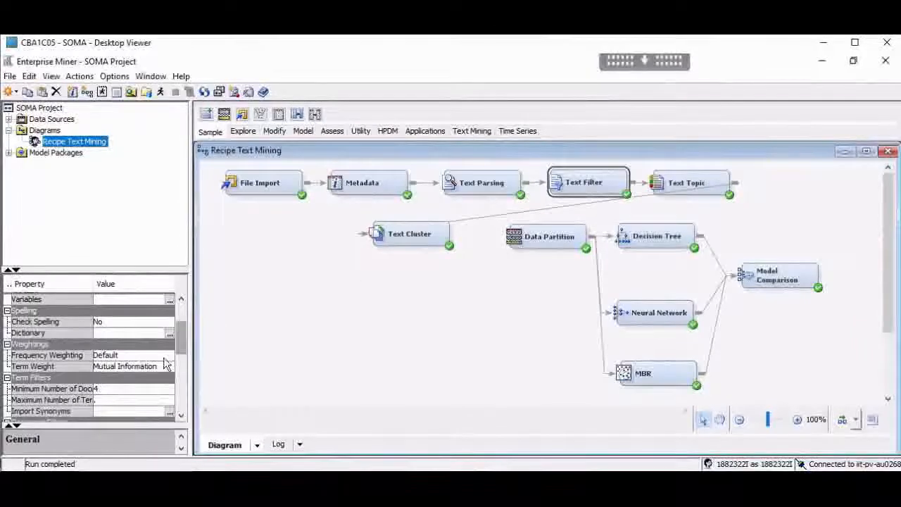
{"action": "left_click", "coordinate": [165, 367]}
{"action": "left_click", "coordinate": [116, 390]}
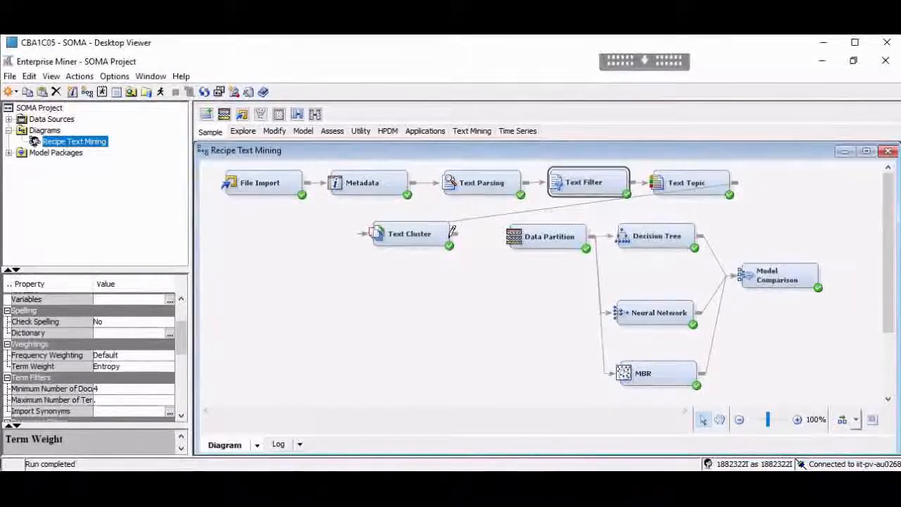
- Rerun the Recipe Text Mining path up to the Text Cluster node with the Entropy term weight
{"action": "left_click", "coordinate": [411, 234]}
{"action": "right_click", "coordinate": [411, 234]}
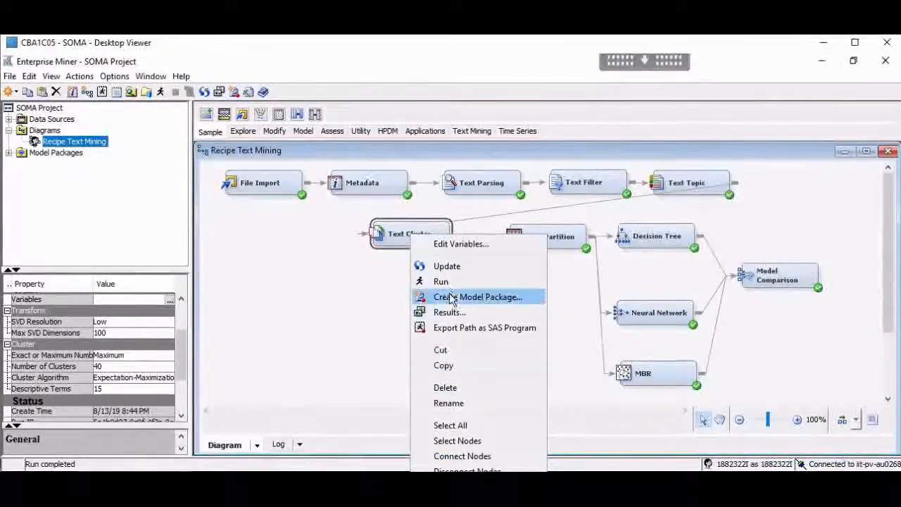
{"action": "left_click", "coordinate": [497, 281]}
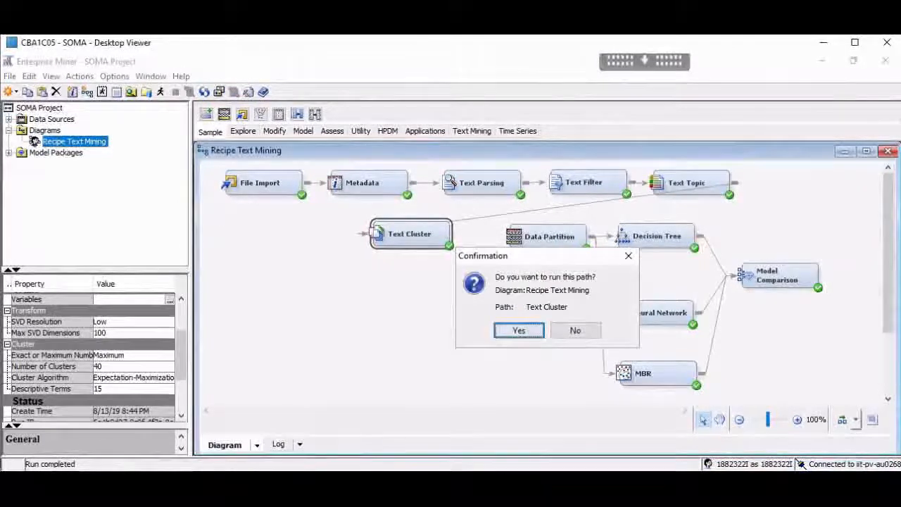
{"action": "left_click", "coordinate": [507, 333]}
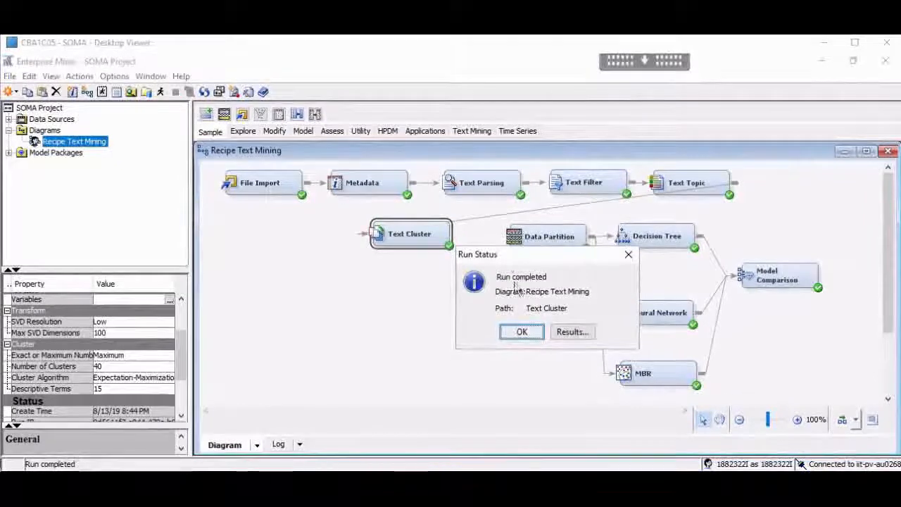
- Examine the cluster frequencies and the enlarged Clusters table produced with Entropy weighting, and close the results
{"action": "left_click", "coordinate": [570, 335]}
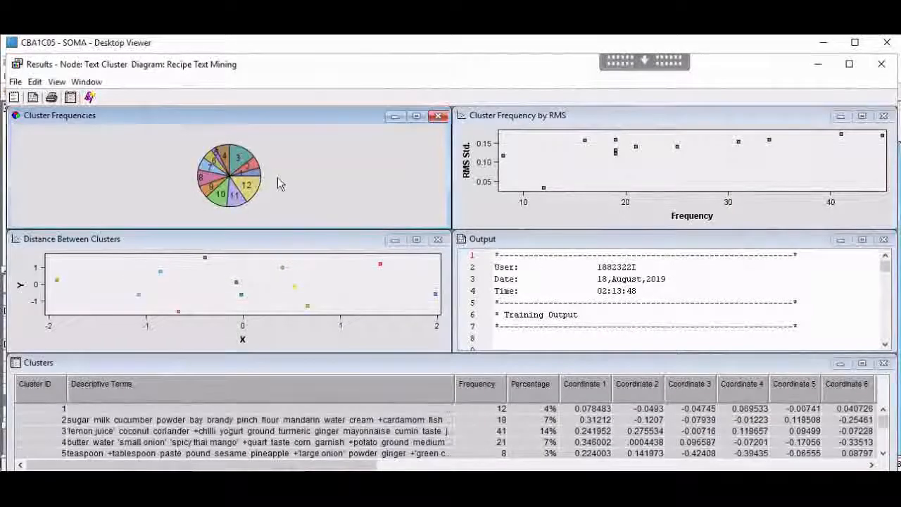
{"action": "left_click", "coordinate": [863, 364]}
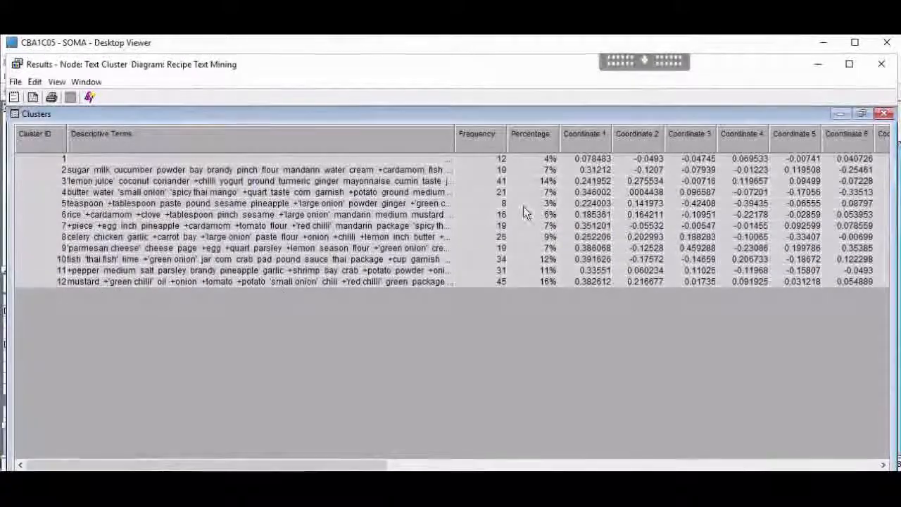
{"action": "left_click", "coordinate": [880, 65]}
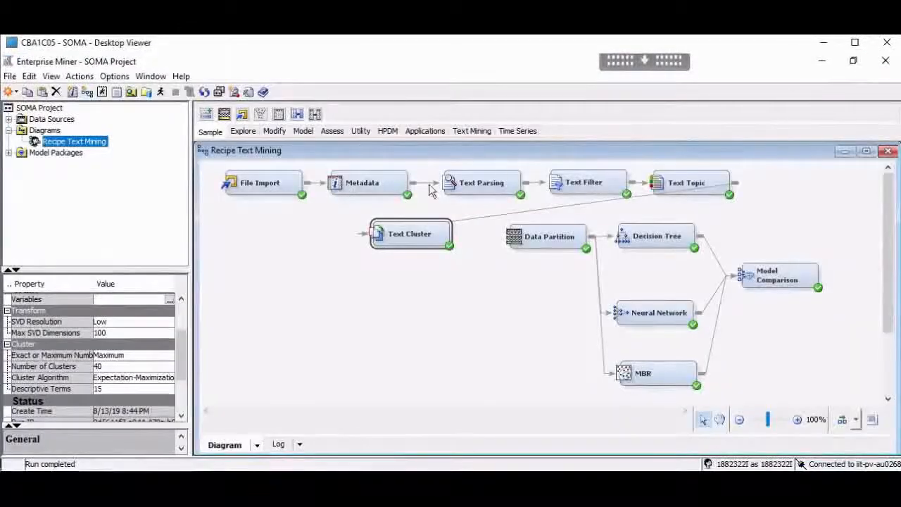
- Set the Text Filter node's term weight to Inverse Document Frequency
{"action": "left_click", "coordinate": [592, 185]}
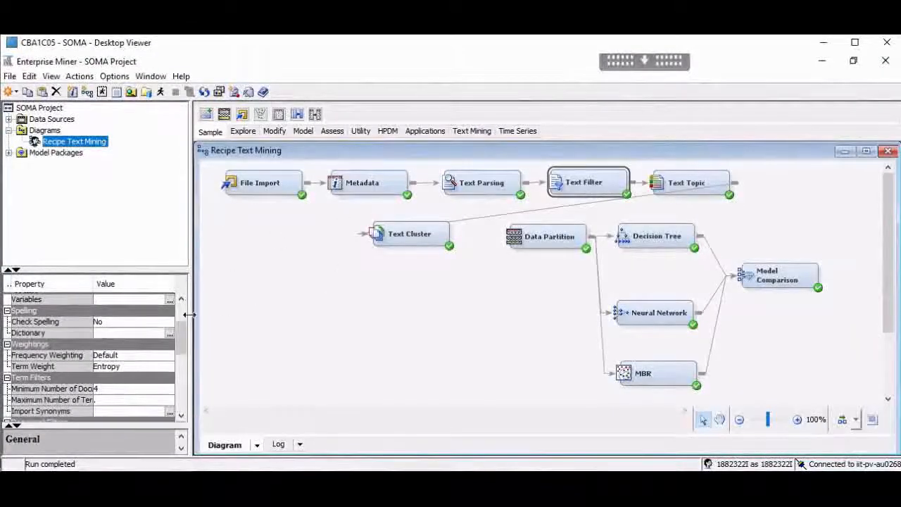
{"action": "left_click", "coordinate": [156, 366]}
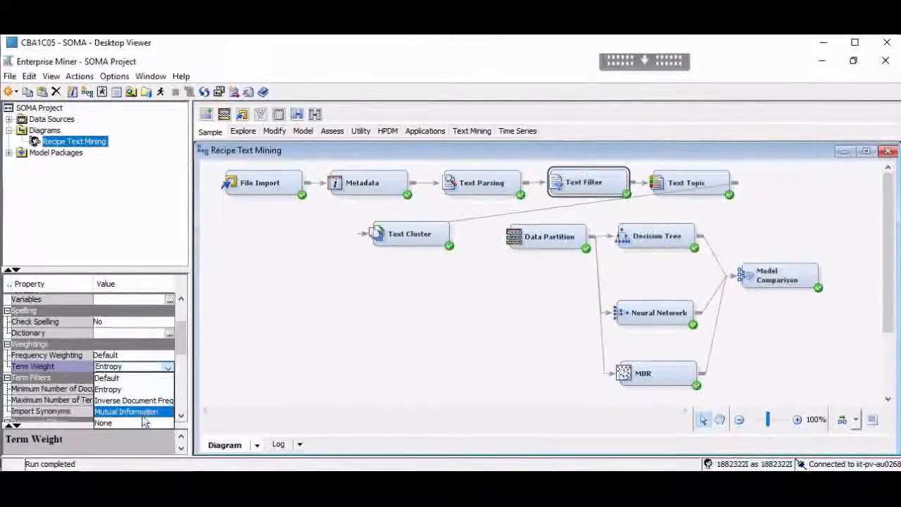
{"action": "left_click", "coordinate": [148, 400]}
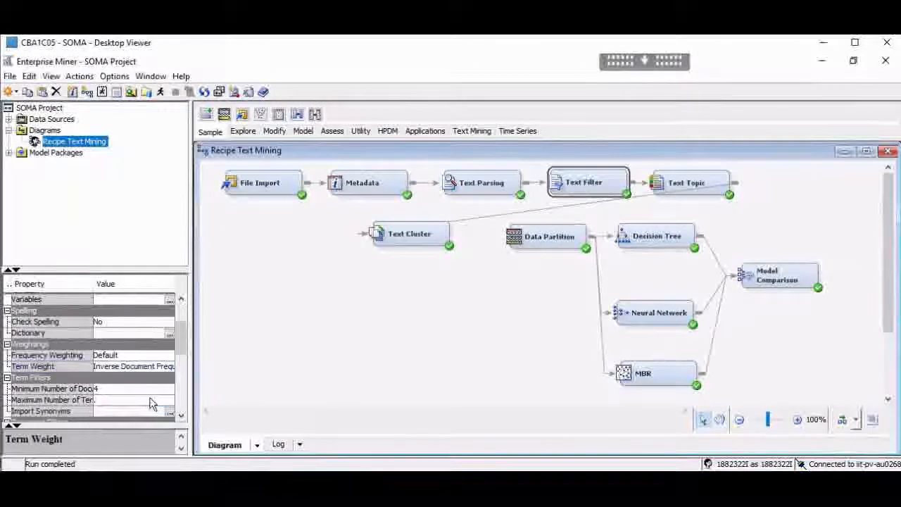
- Rerun the path up to the Text Cluster node with the Inverse Document Frequency term weight
{"action": "left_click", "coordinate": [420, 237]}
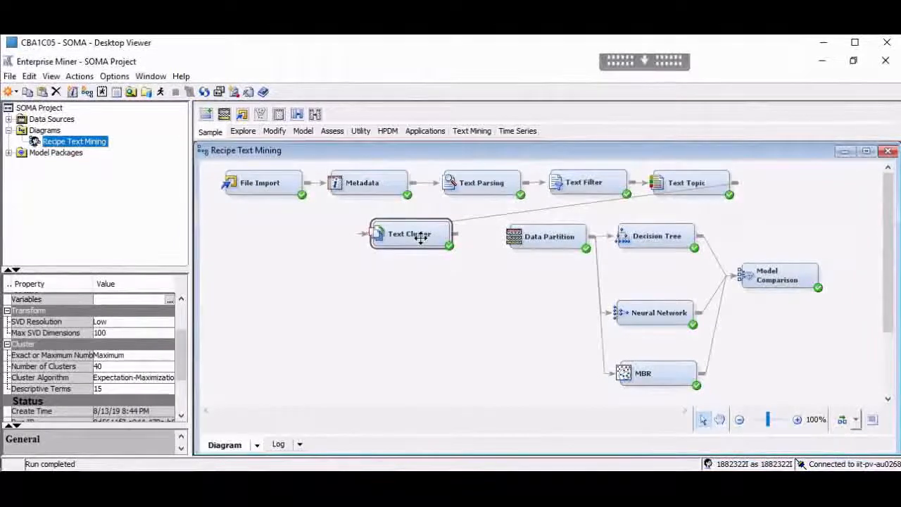
{"action": "right_click", "coordinate": [425, 238]}
{"action": "left_click", "coordinate": [451, 288]}
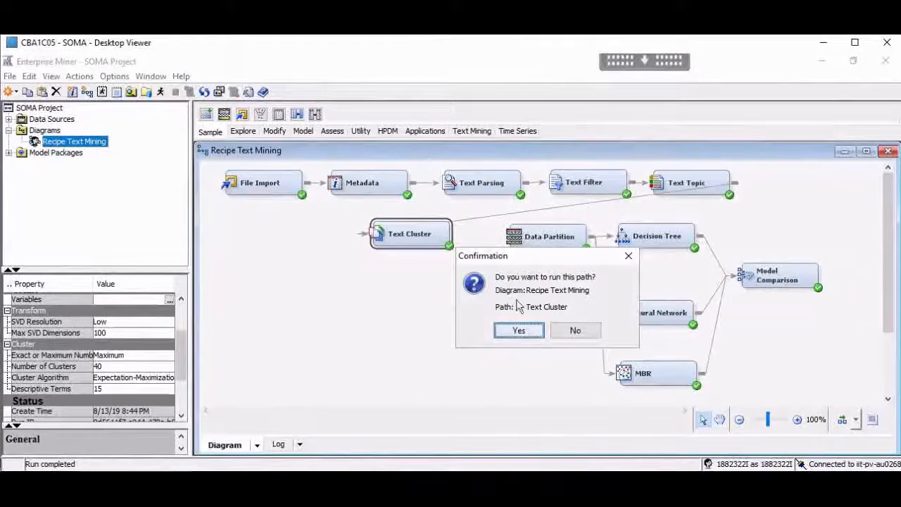
{"action": "left_click", "coordinate": [519, 330]}
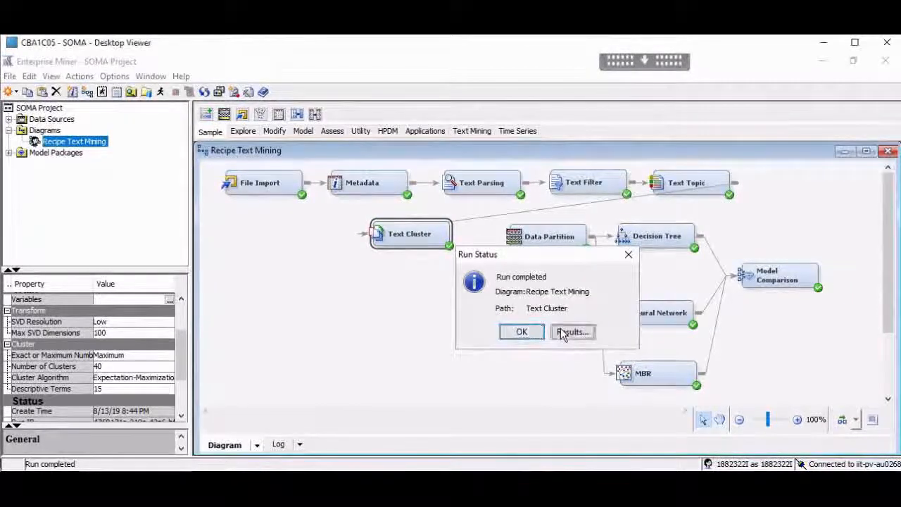
- Examine the cluster frequencies and the enlarged Clusters table produced with Inverse Document Frequency weighting, and close the results
{"action": "left_click", "coordinate": [564, 333]}
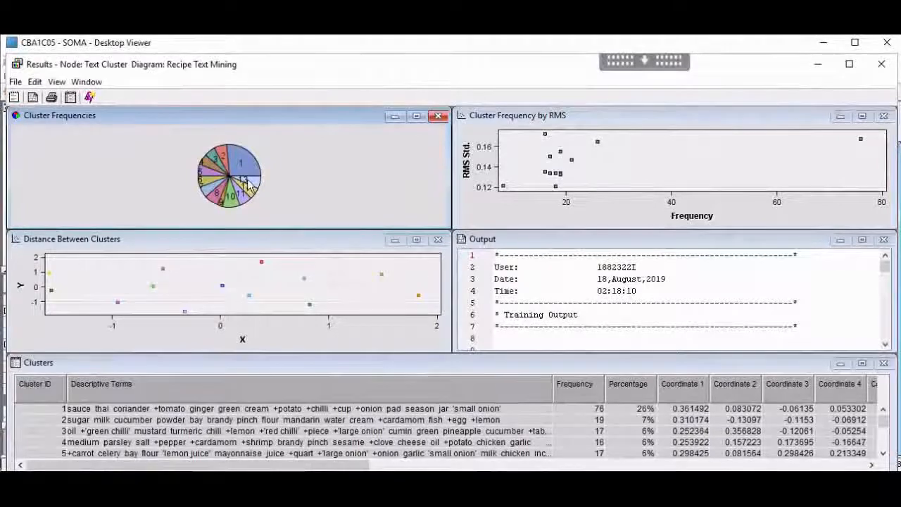
{"action": "left_click", "coordinate": [862, 363]}
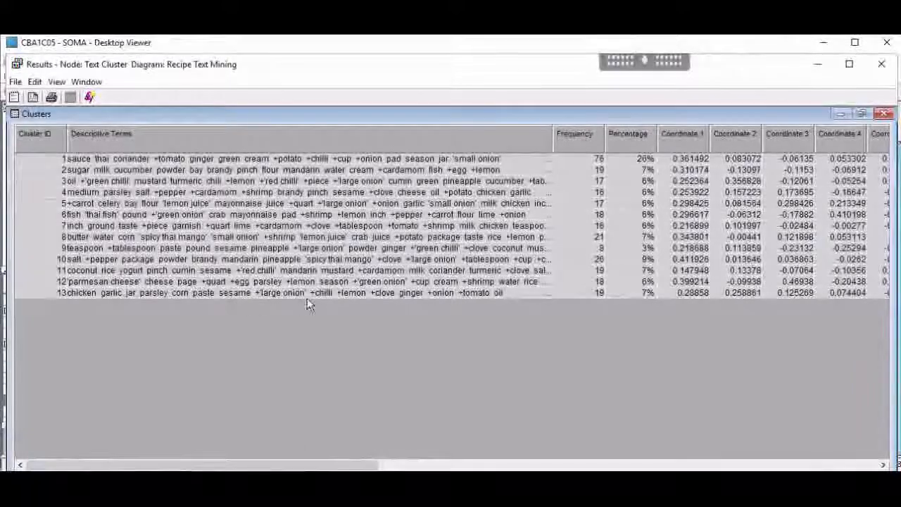
{"action": "left_click", "coordinate": [884, 66]}
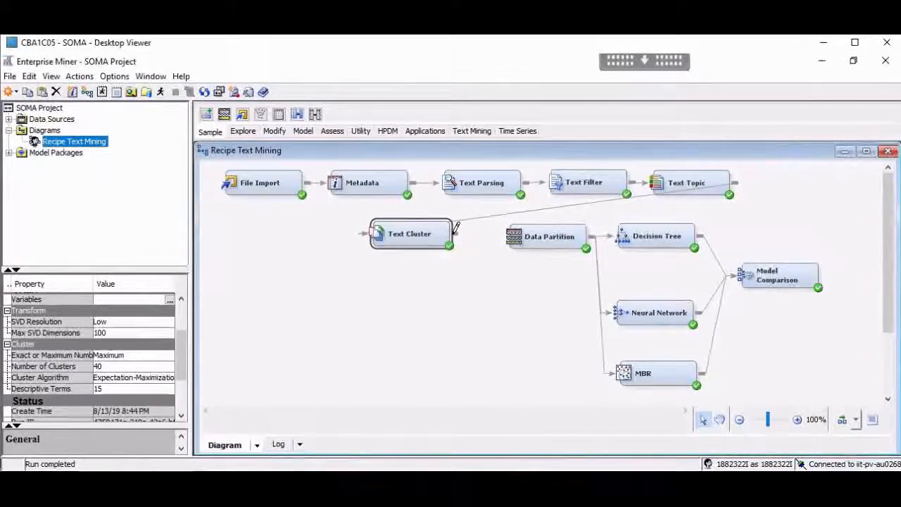
- Connect the Text Cluster node to the Data Partition node and check the partition's training and validation allocations
{"action": "left_click_drag", "start_coordinate": [505, 230], "coordinate": [516, 230]}
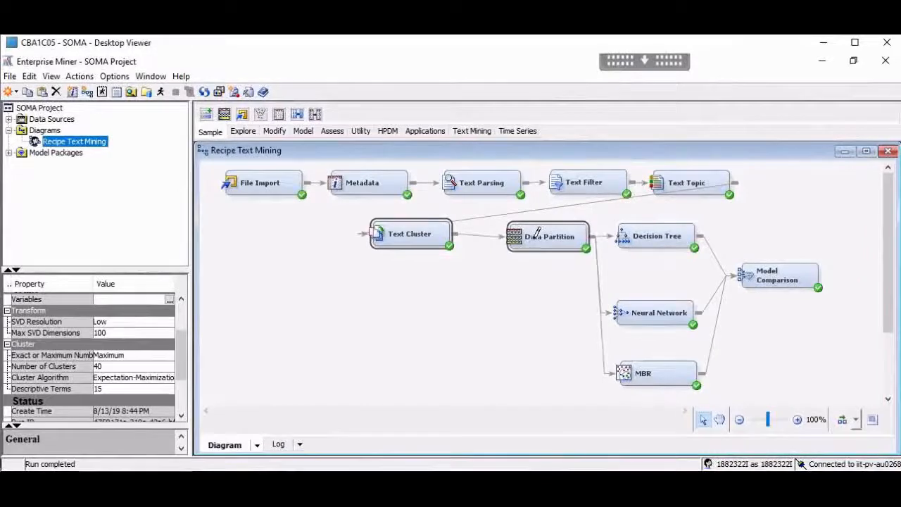
{"action": "left_click", "coordinate": [536, 237]}
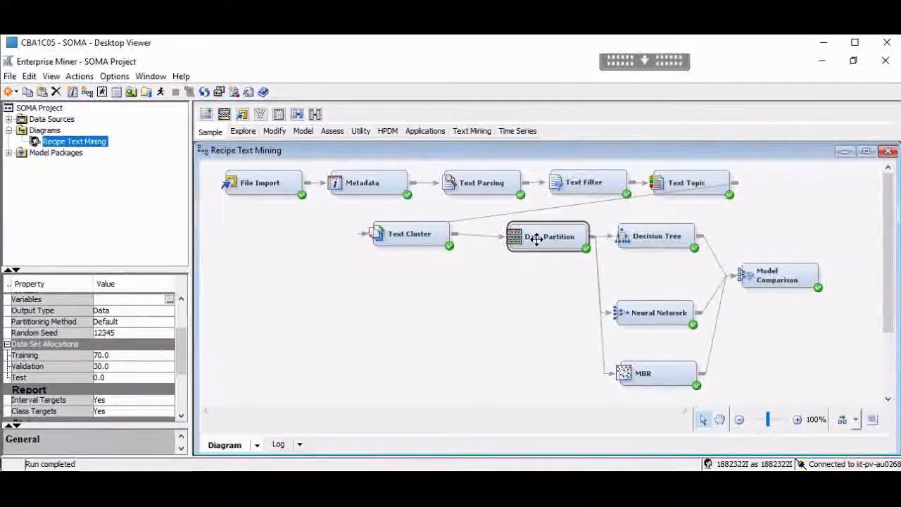
{"action": "left_click", "coordinate": [105, 355]}
{"action": "left_click", "coordinate": [107, 367]}
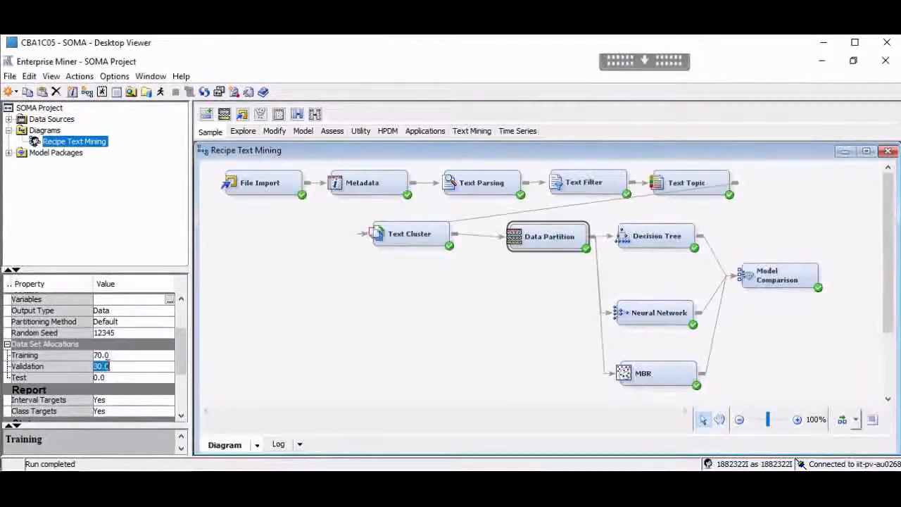
{"action": "left_click", "coordinate": [239, 361]}
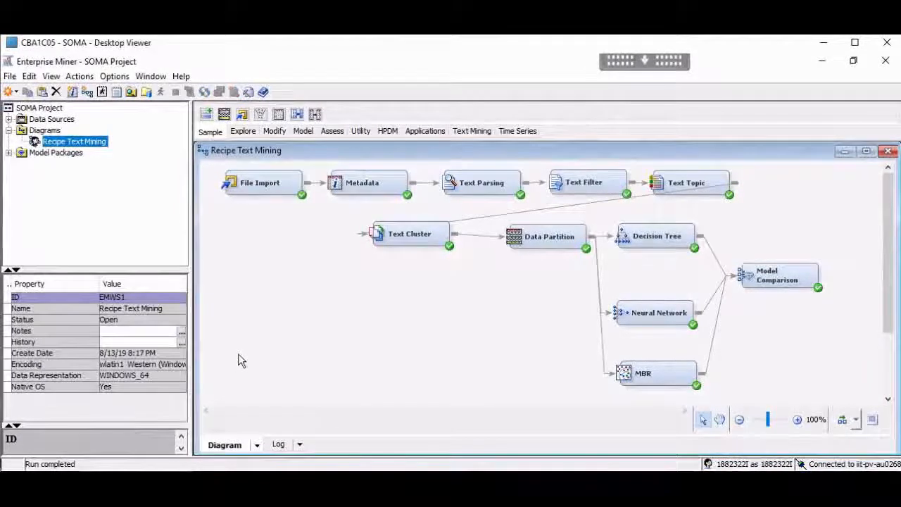
- Check the Decision Tree, Neural Network and MBR nodes and run the path through the Model Comparison node
{"action": "left_click", "coordinate": [655, 235]}
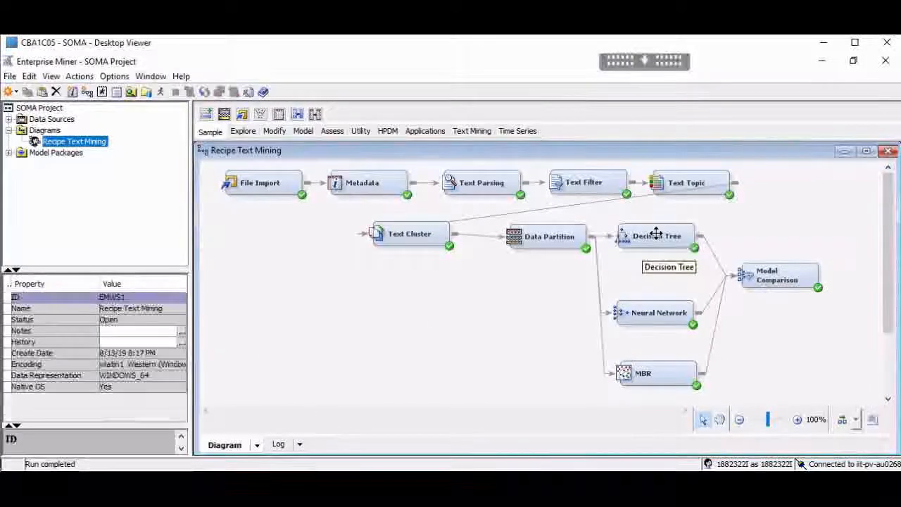
{"action": "left_click", "coordinate": [642, 302]}
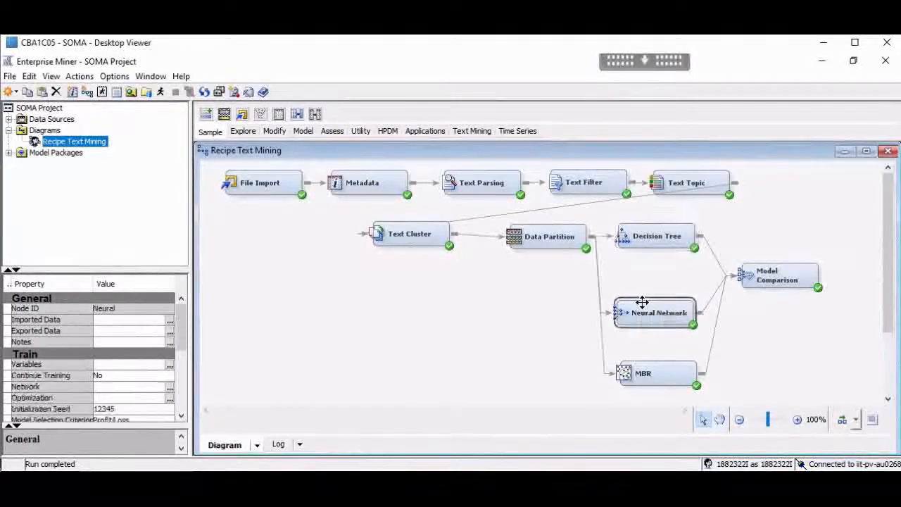
{"action": "left_click", "coordinate": [646, 372]}
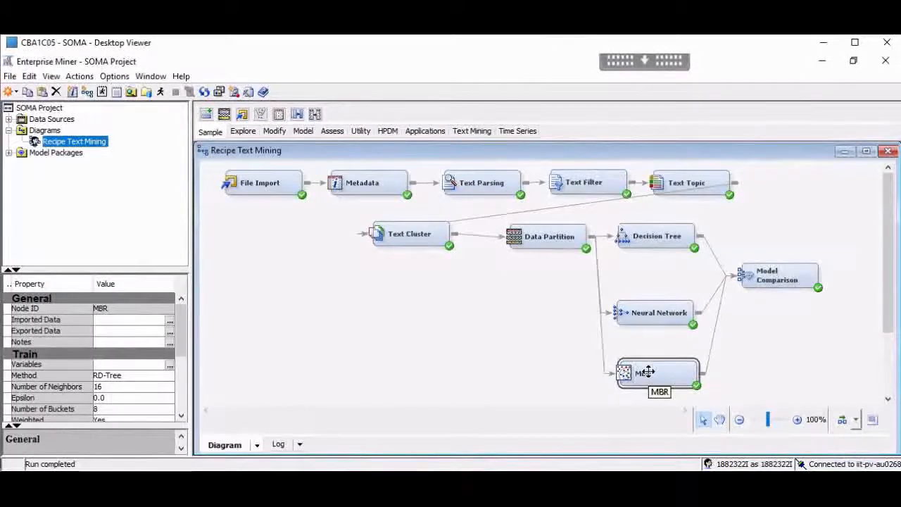
{"action": "left_click", "coordinate": [772, 277]}
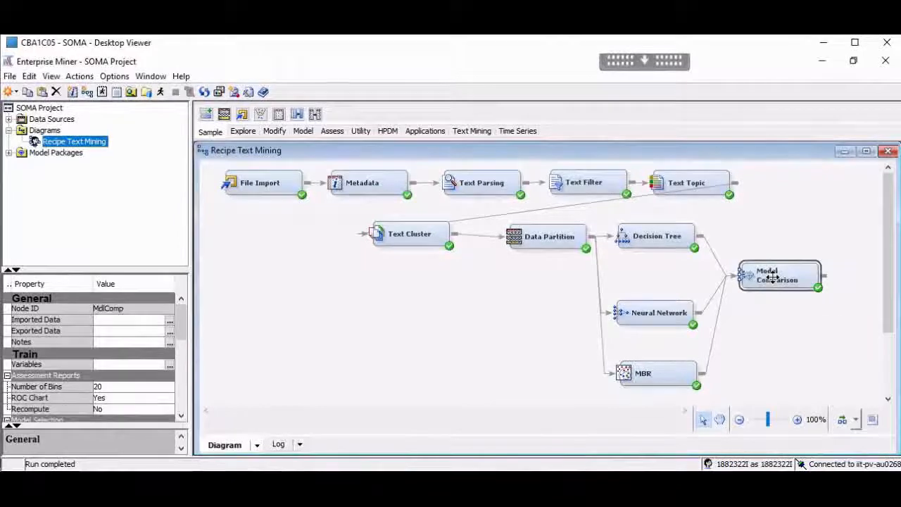
{"action": "right_click", "coordinate": [770, 278]}
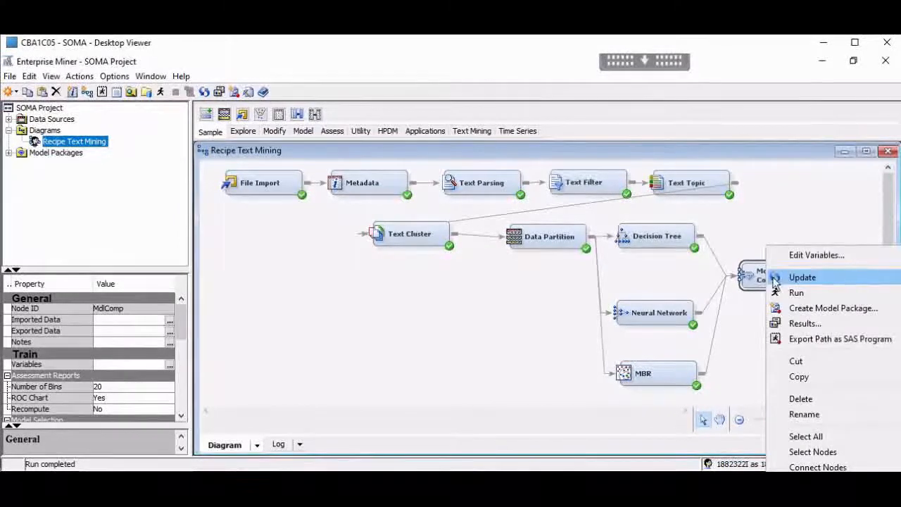
{"action": "left_click", "coordinate": [783, 292]}
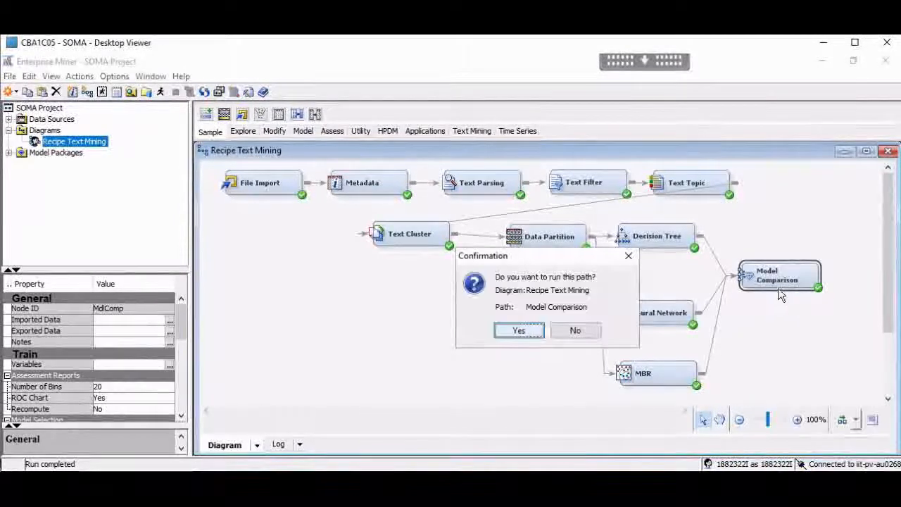
{"action": "left_click", "coordinate": [505, 327]}
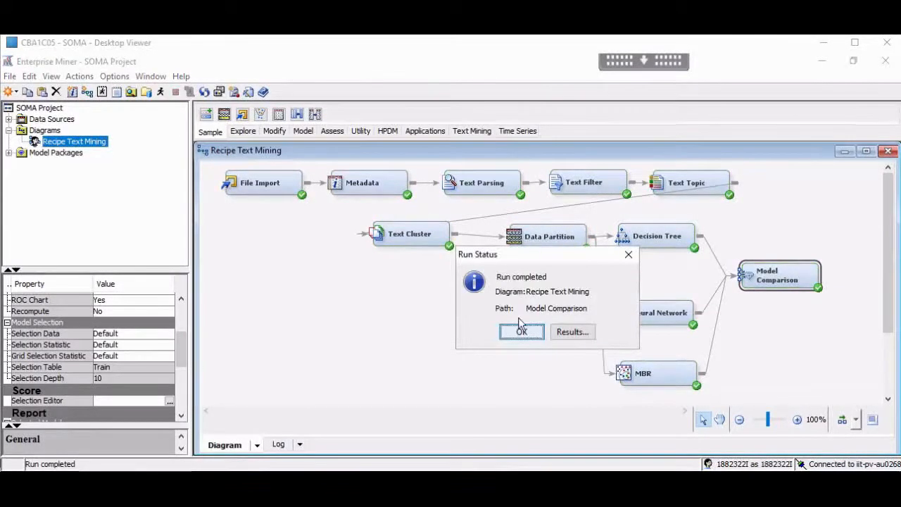
- Examine the Model Comparison results with the Fit Statistics table enlarged, and close the results
{"action": "left_click", "coordinate": [569, 332]}
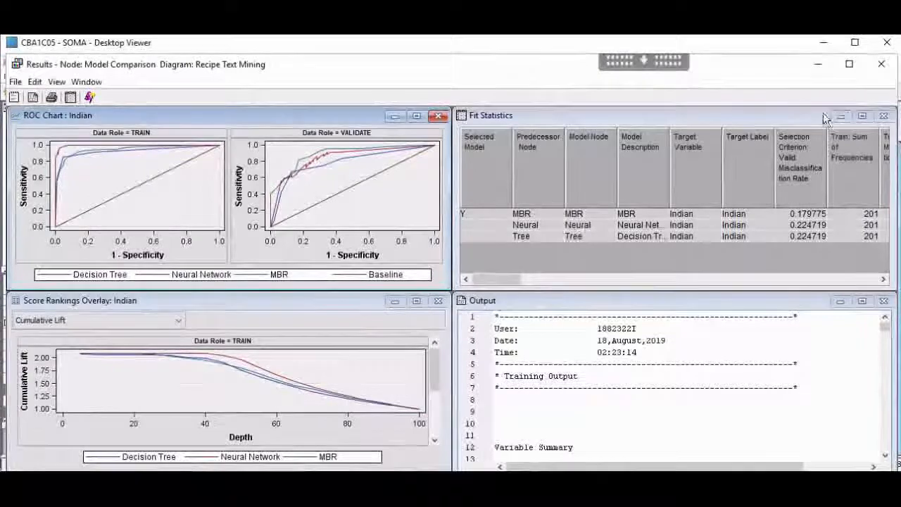
{"action": "left_click", "coordinate": [862, 116]}
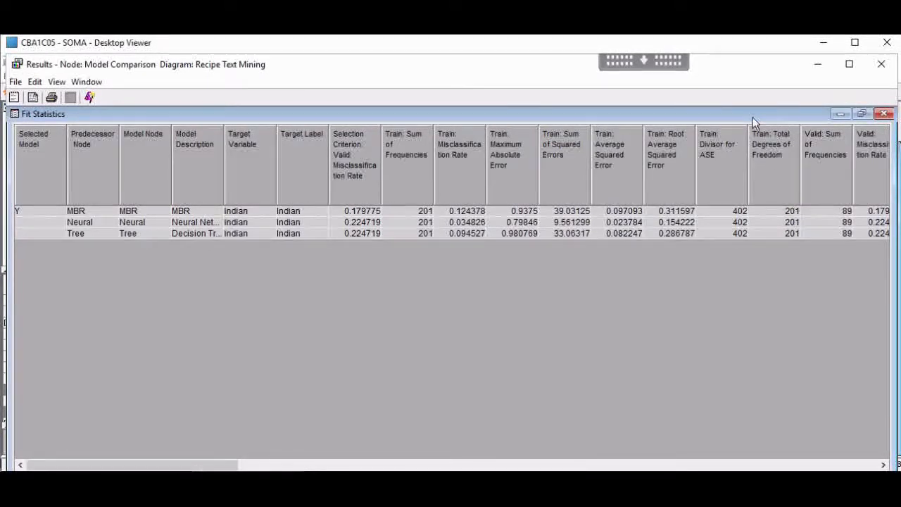
{"action": "left_click", "coordinate": [863, 115]}
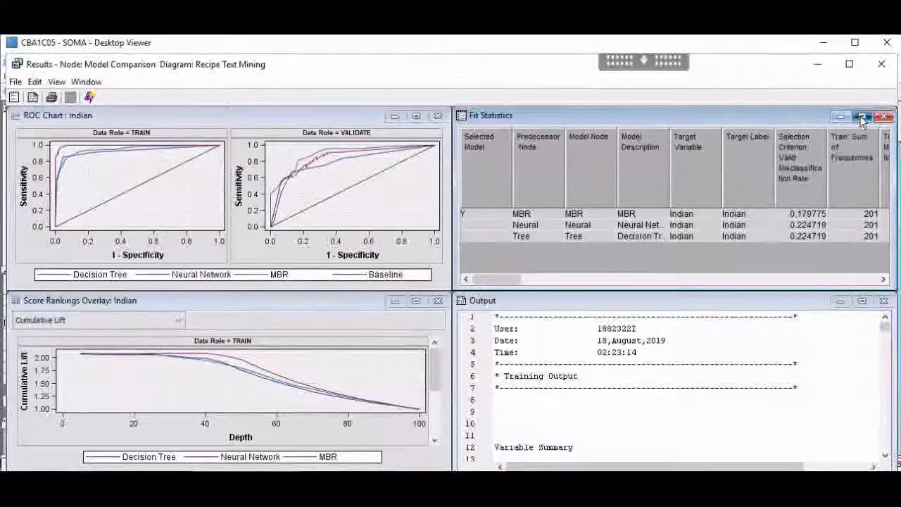
{"action": "left_click", "coordinate": [865, 115]}
{"action": "left_click", "coordinate": [875, 219]}
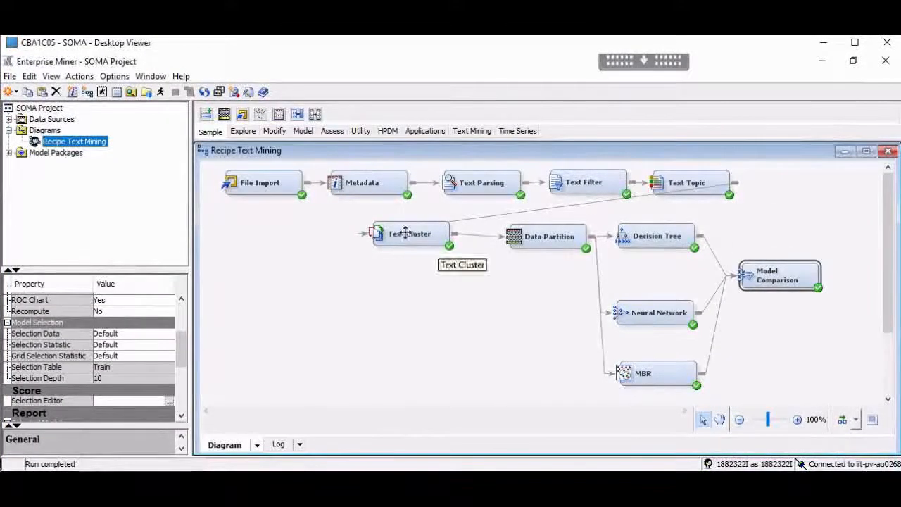
- Open the Interactive Filter Viewer from the Text Filter node's properties
{"action": "left_click", "coordinate": [582, 183]}
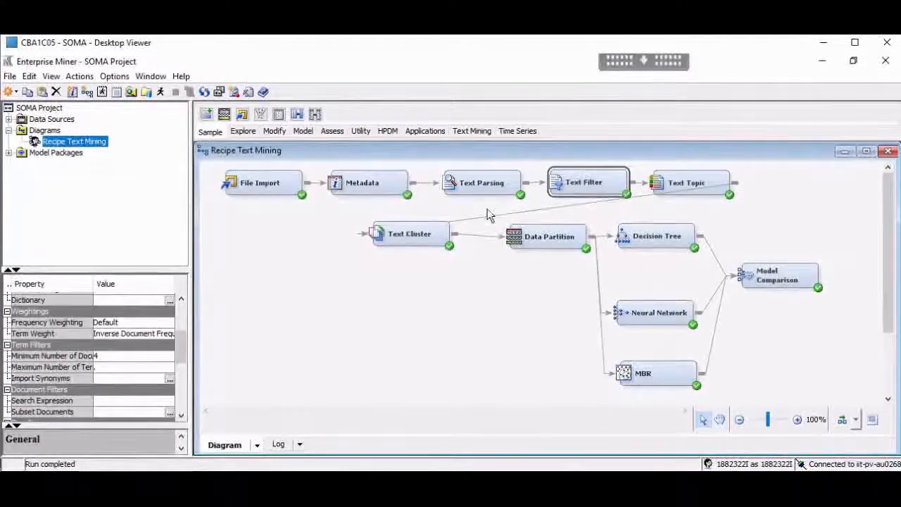
{"action": "mouse_move", "coordinate": [183, 347]}
{"action": "left_mouse_down"}
{"action": "mouse_move", "coordinate": [184, 325]}
{"action": "mouse_move", "coordinate": [185, 364]}
{"action": "left_mouse_up"}
{"action": "left_click", "coordinate": [169, 372]}
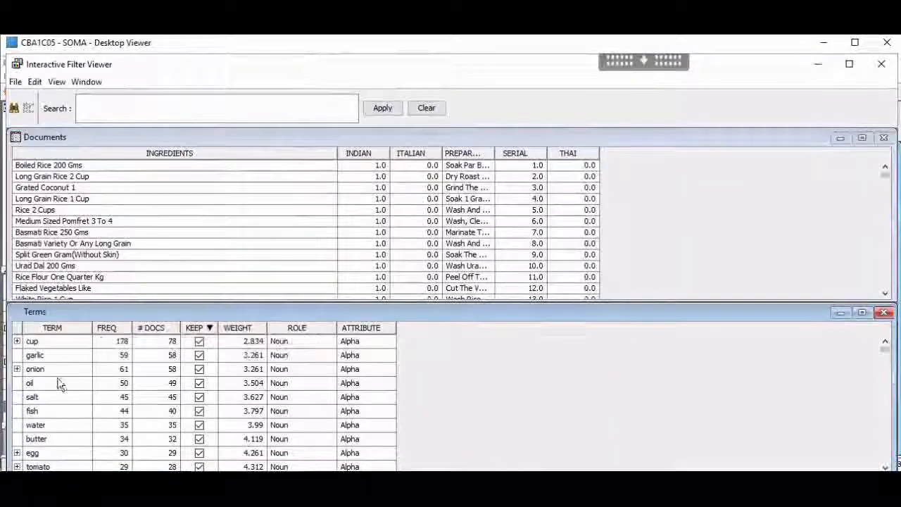
- Display the concept links for the term "fish" and enlarge the Concept Linking diagram
{"action": "left_click", "coordinate": [49, 411]}
{"action": "right_click", "coordinate": [53, 413]}
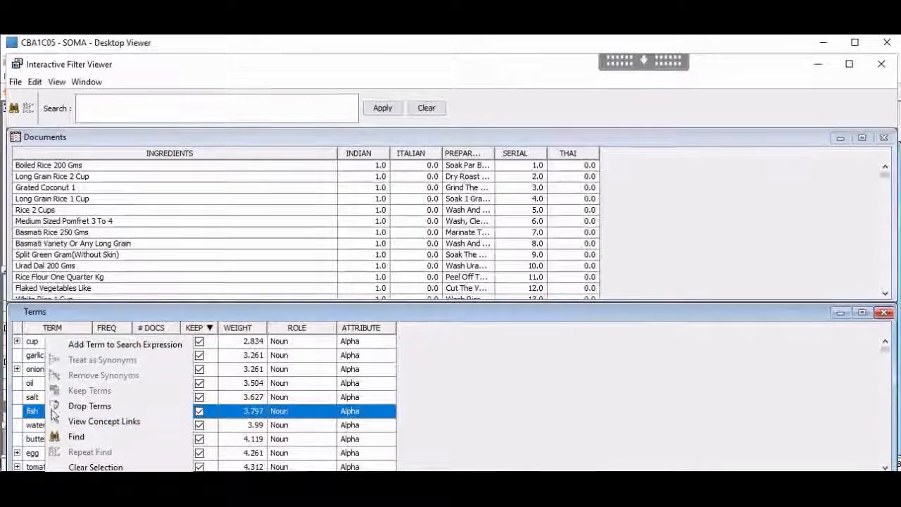
{"action": "left_click", "coordinate": [104, 421]}
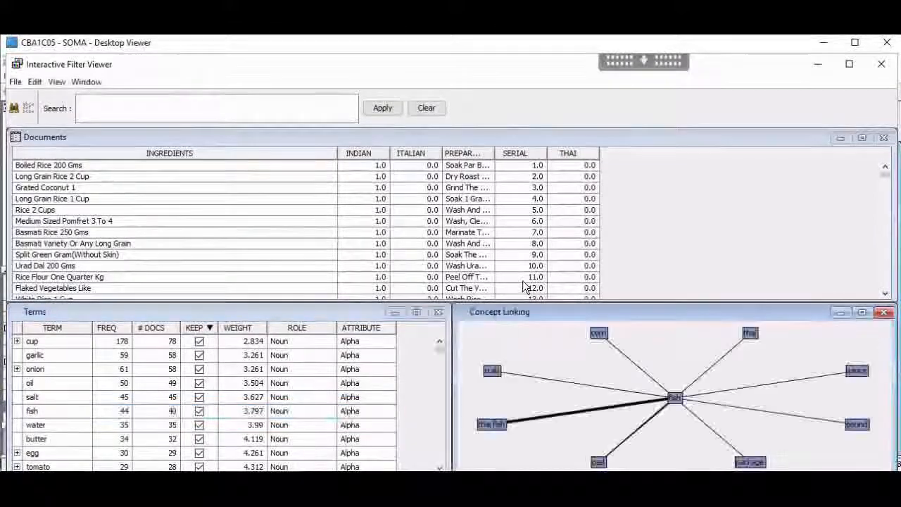
{"action": "left_click", "coordinate": [863, 313]}
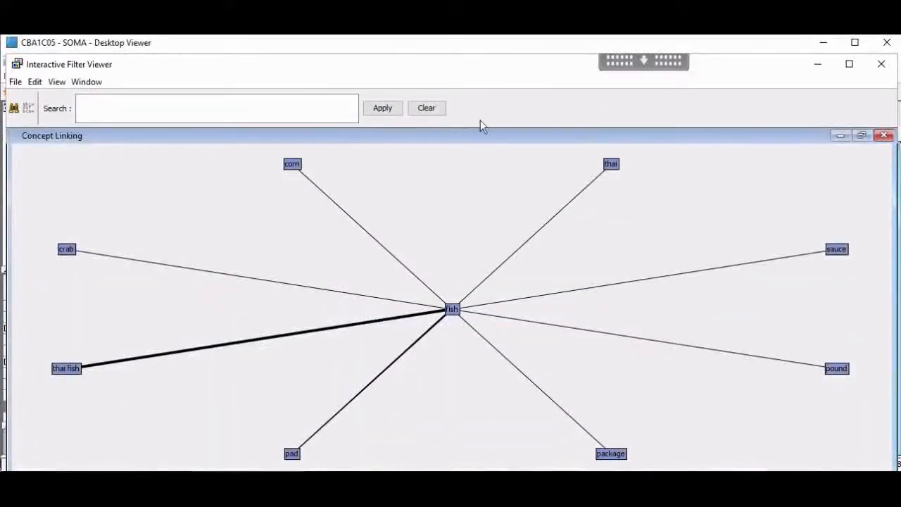